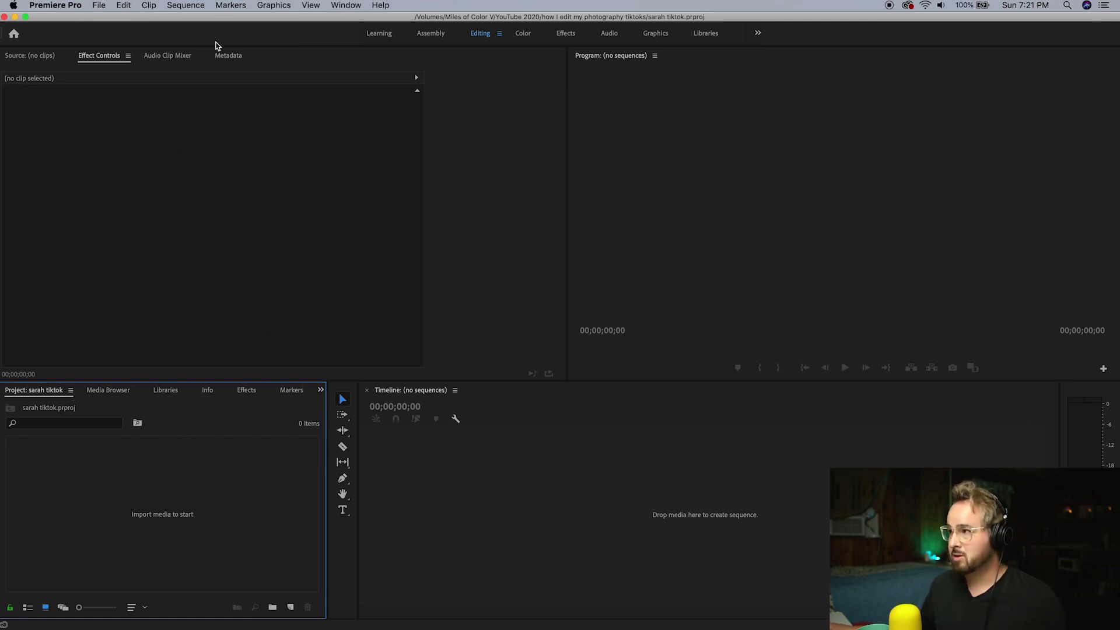
Create a new sequence with a custom 1080 wide by 1920 high vertical frame size
click(192, 5)
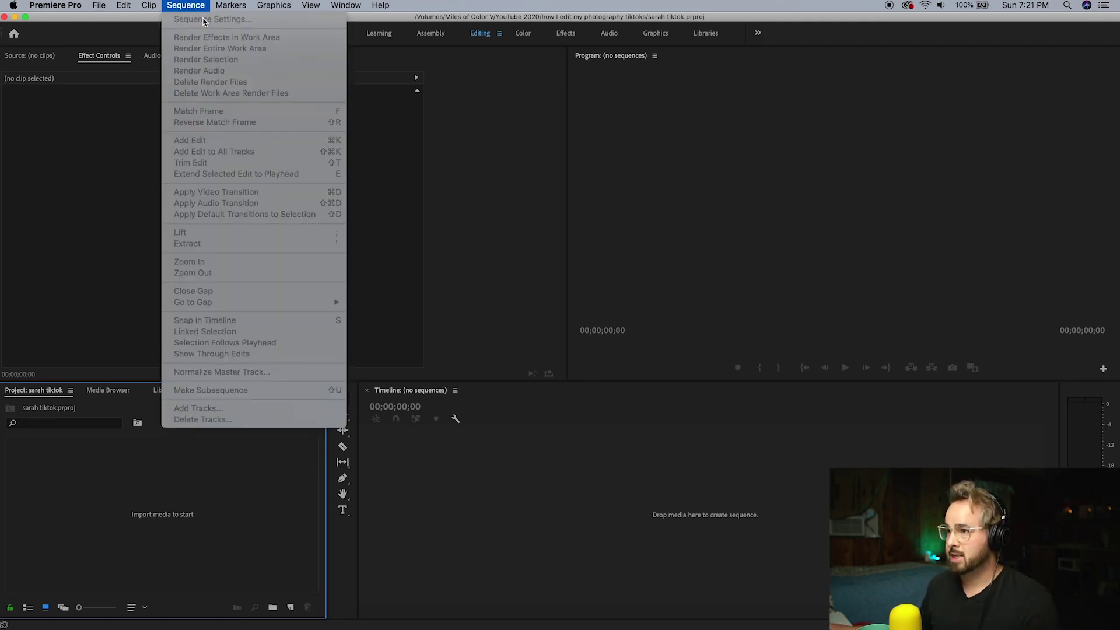
mouse_move(111, 23)
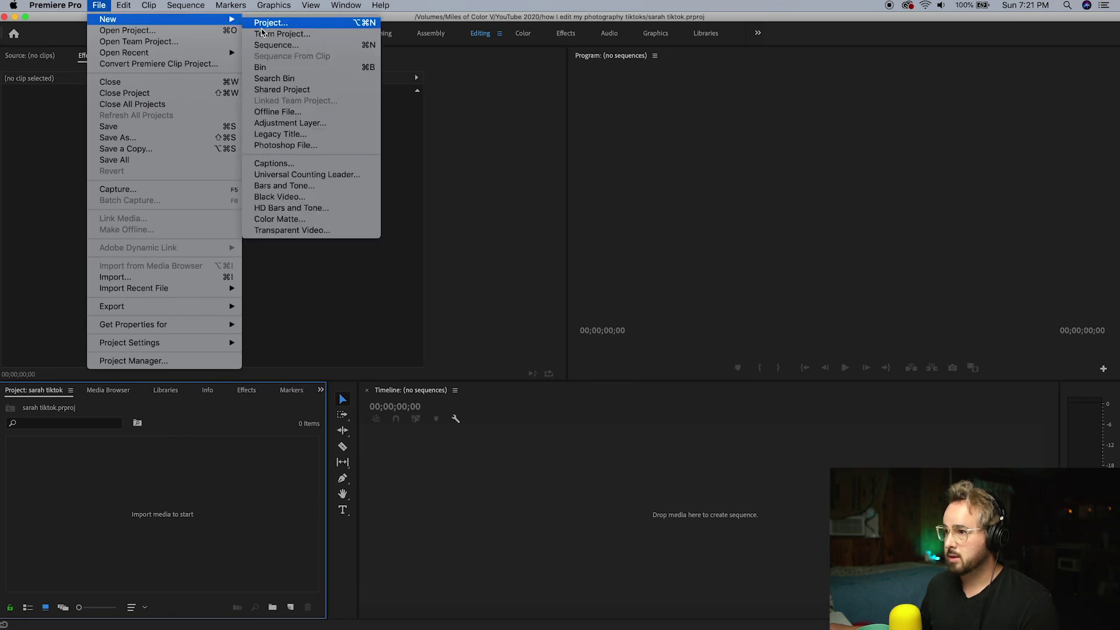
click(275, 45)
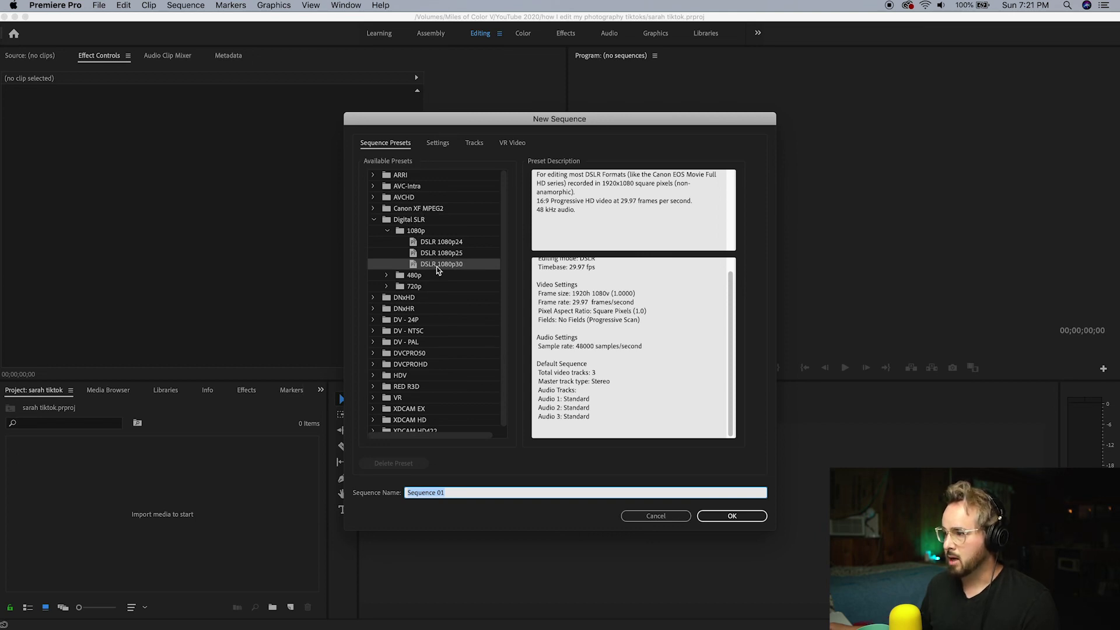
click(442, 145)
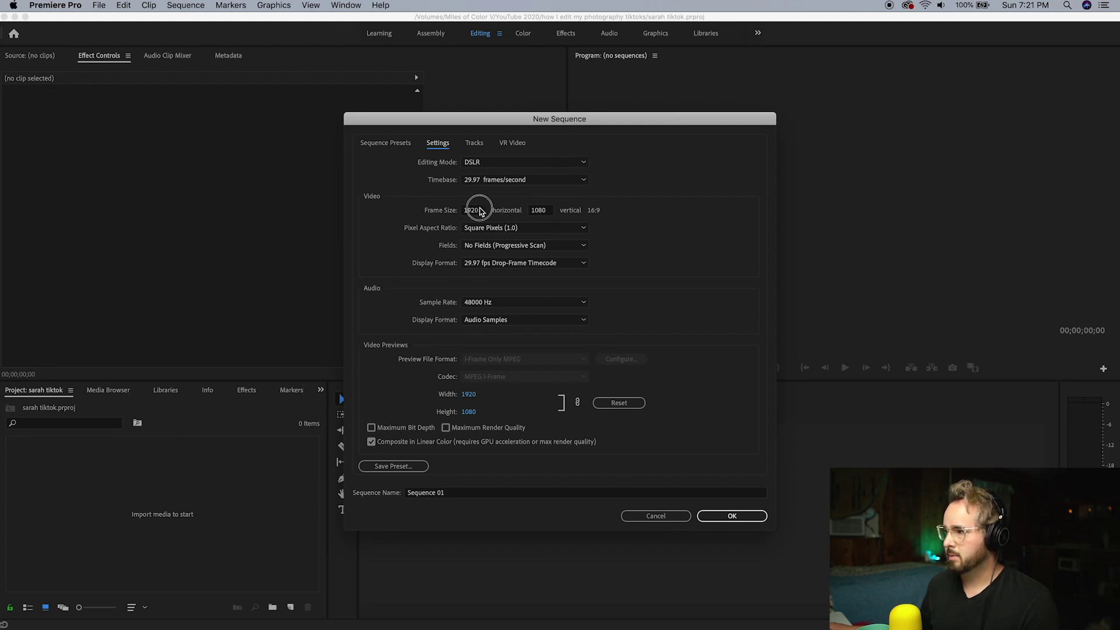
click(472, 213)
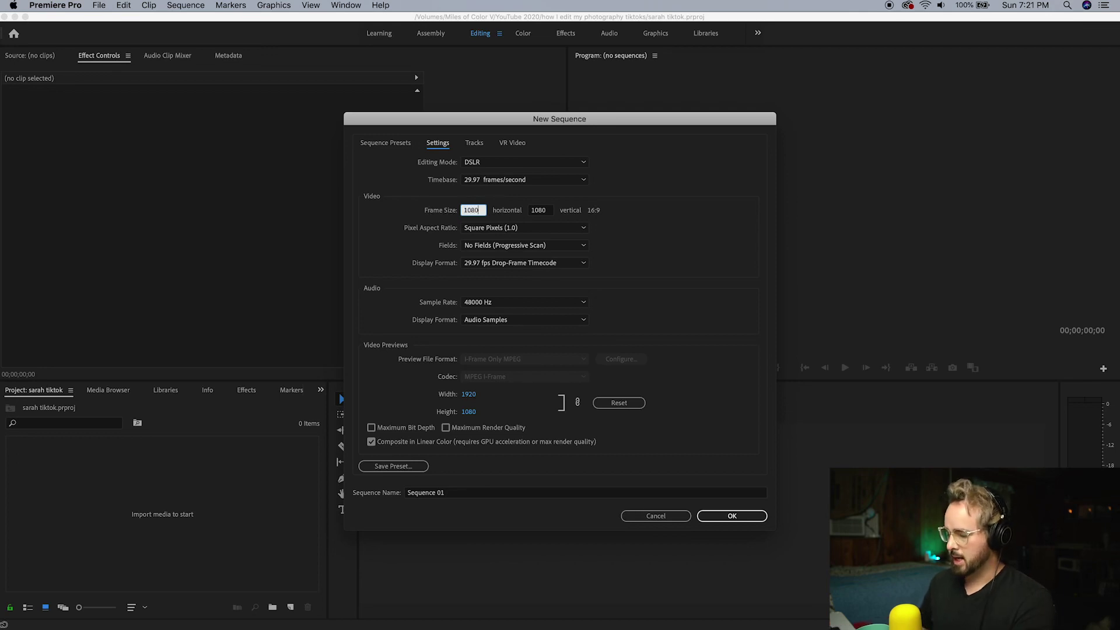
key(Tab)
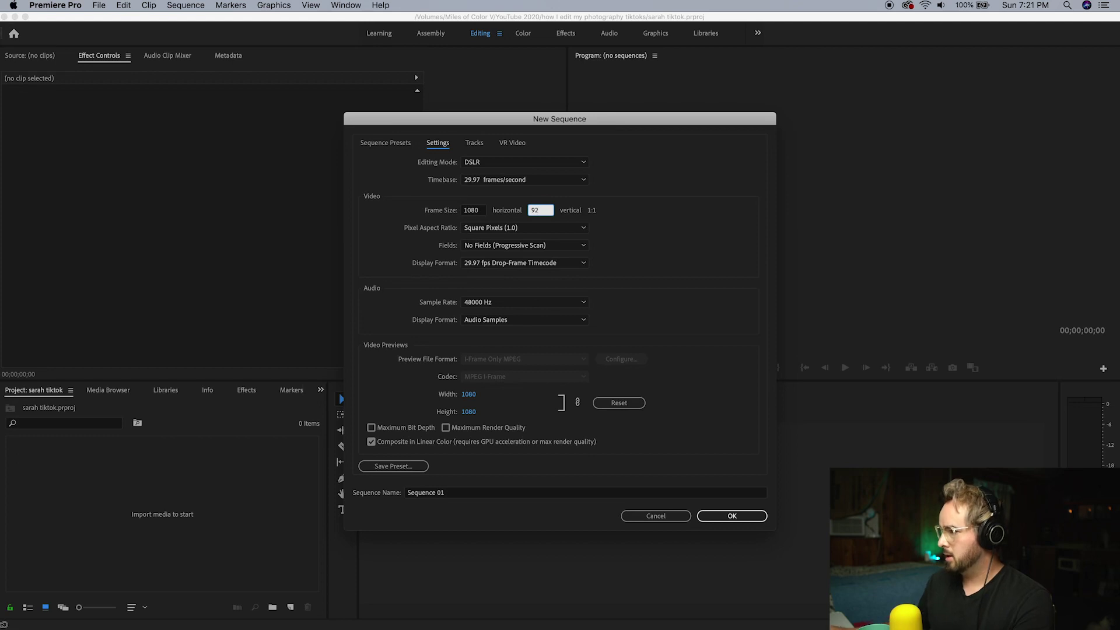
text(19)
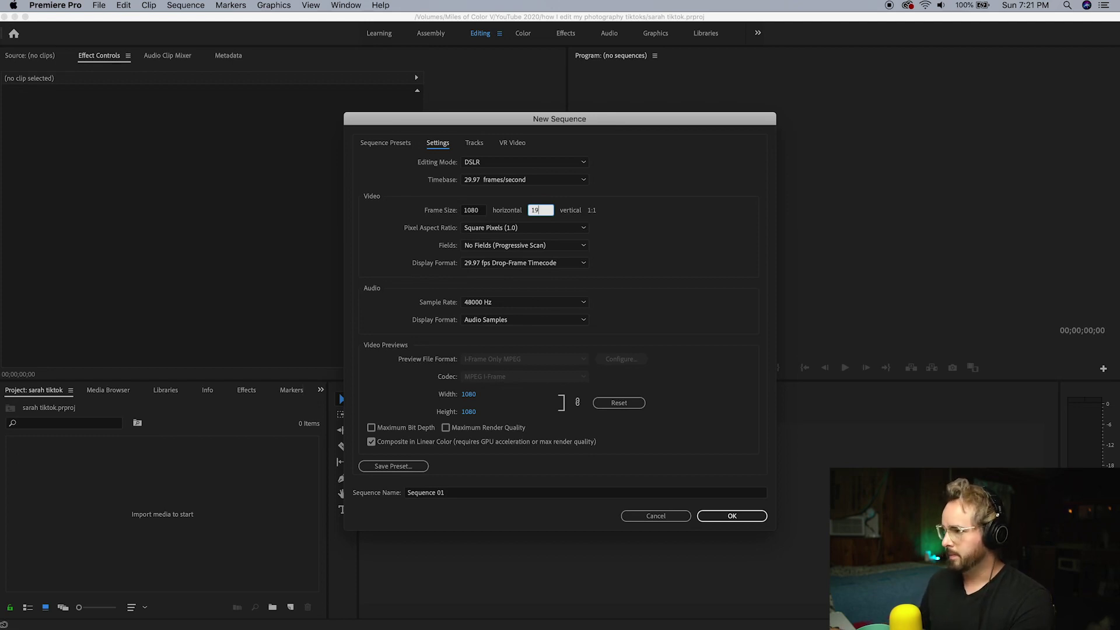
text(20)
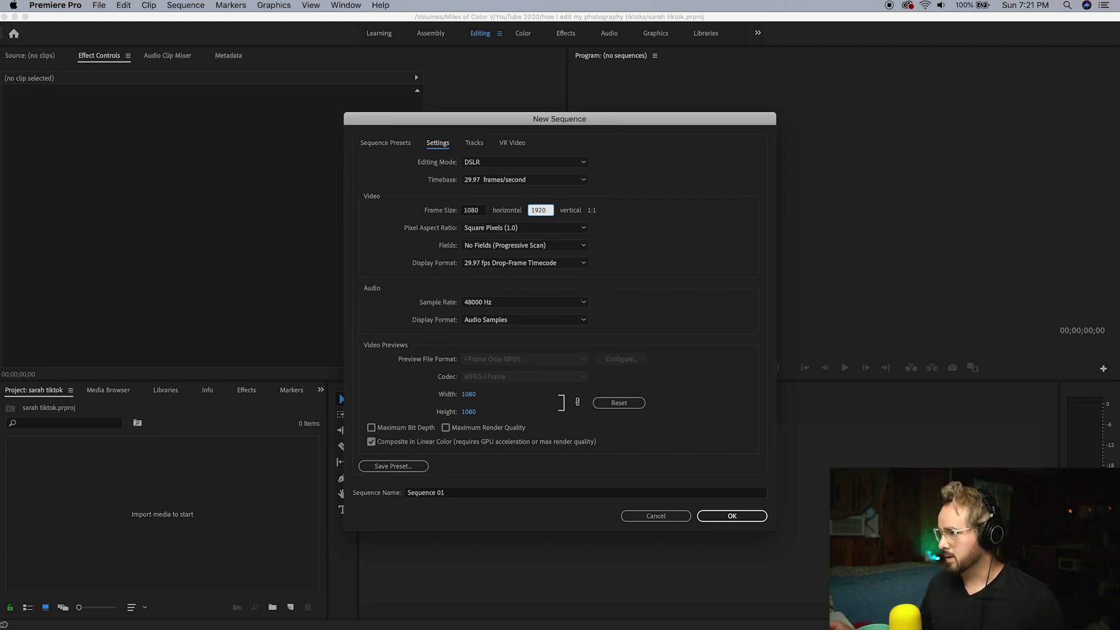
key(Return)
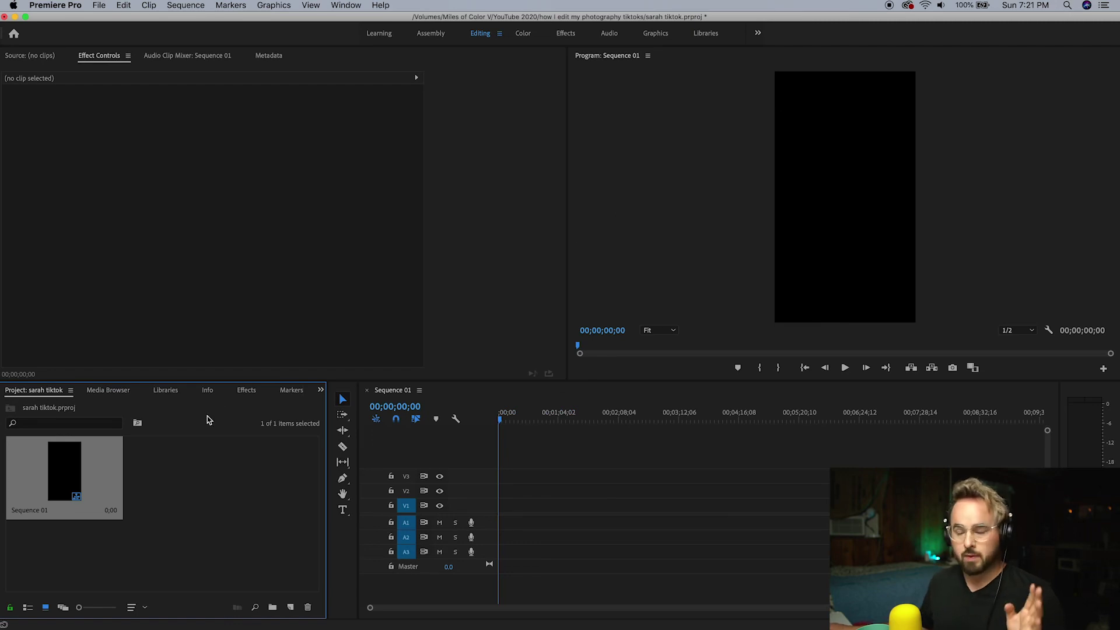
Import the BTS clip, IMG_1372.JPG and the RPReplay screen recording from Finder into the project
click(399, 617)
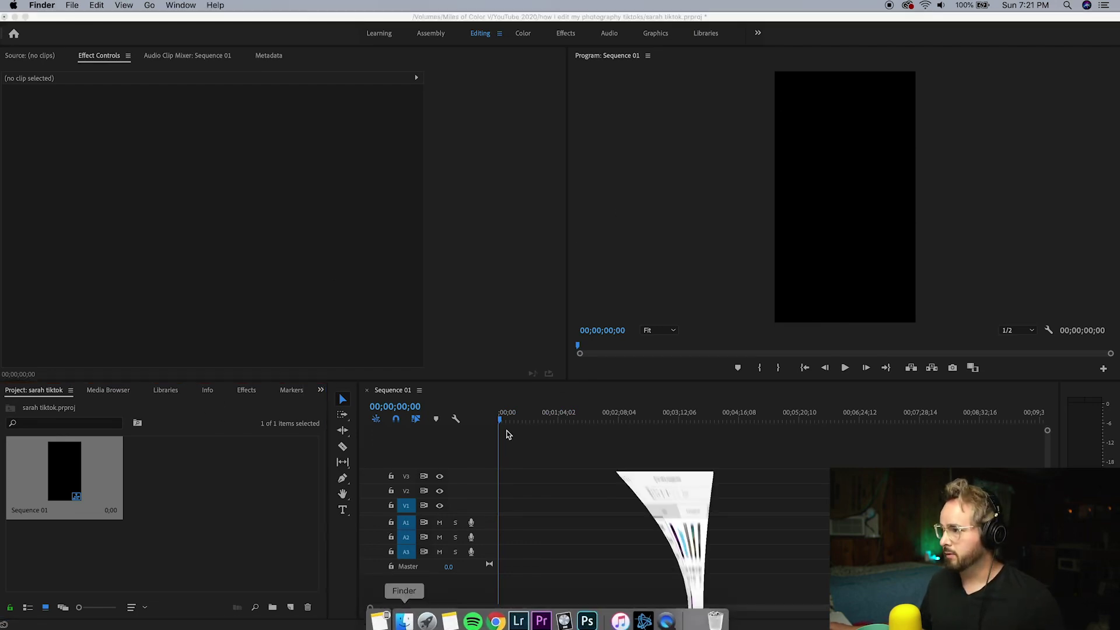
drag(549, 250, 689, 194)
drag(553, 210, 181, 495)
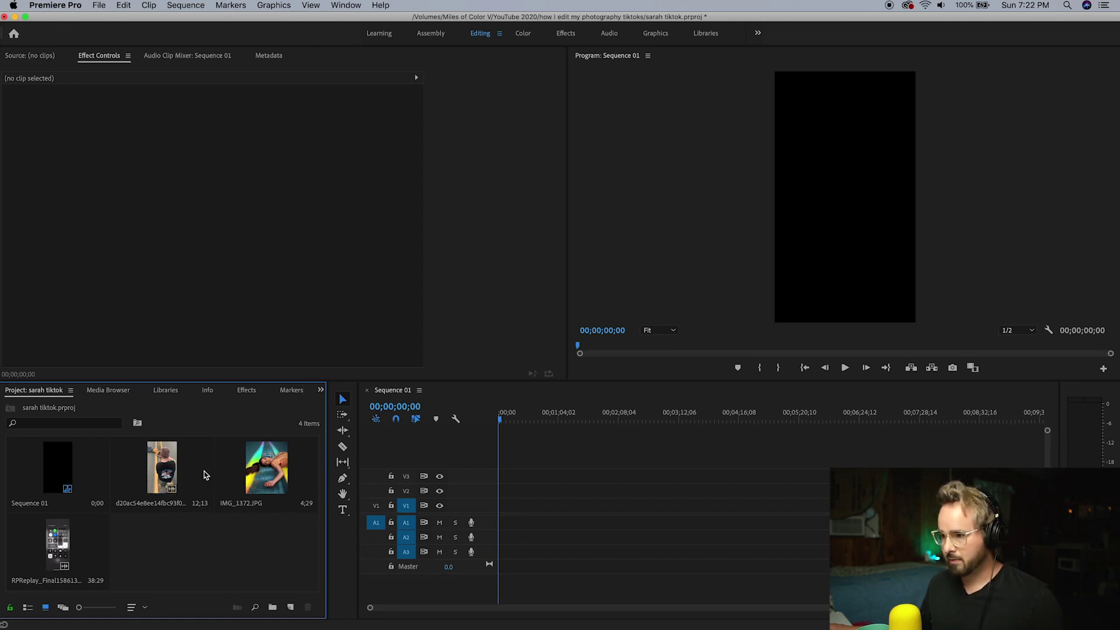
Preview the BTS clip, the photo and the screen recording in the Source monitor
double_click(181, 469)
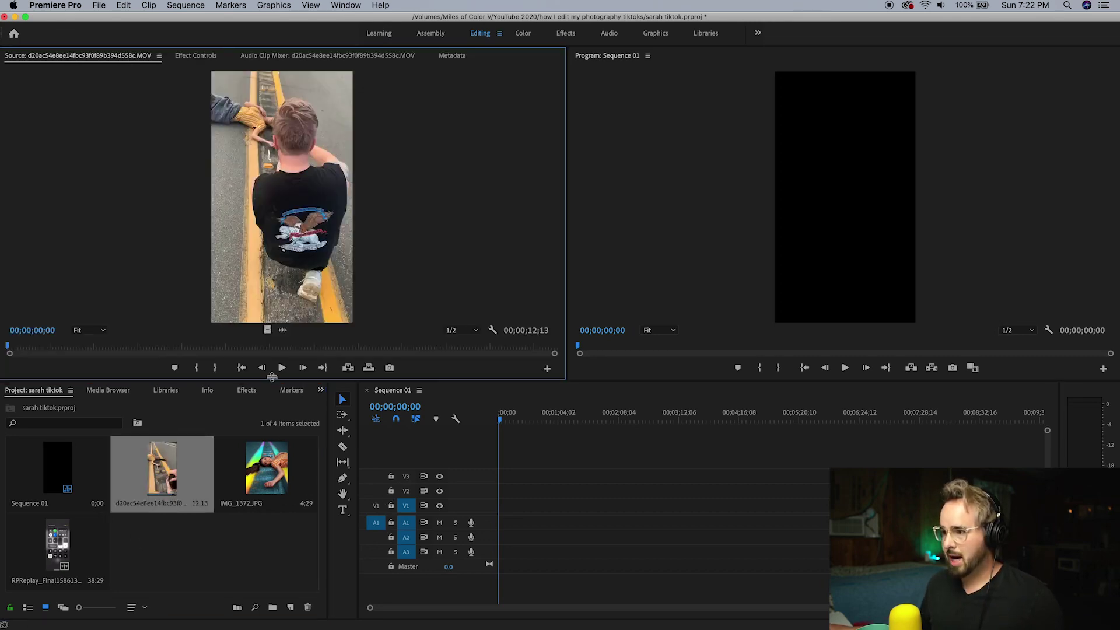
click(280, 368)
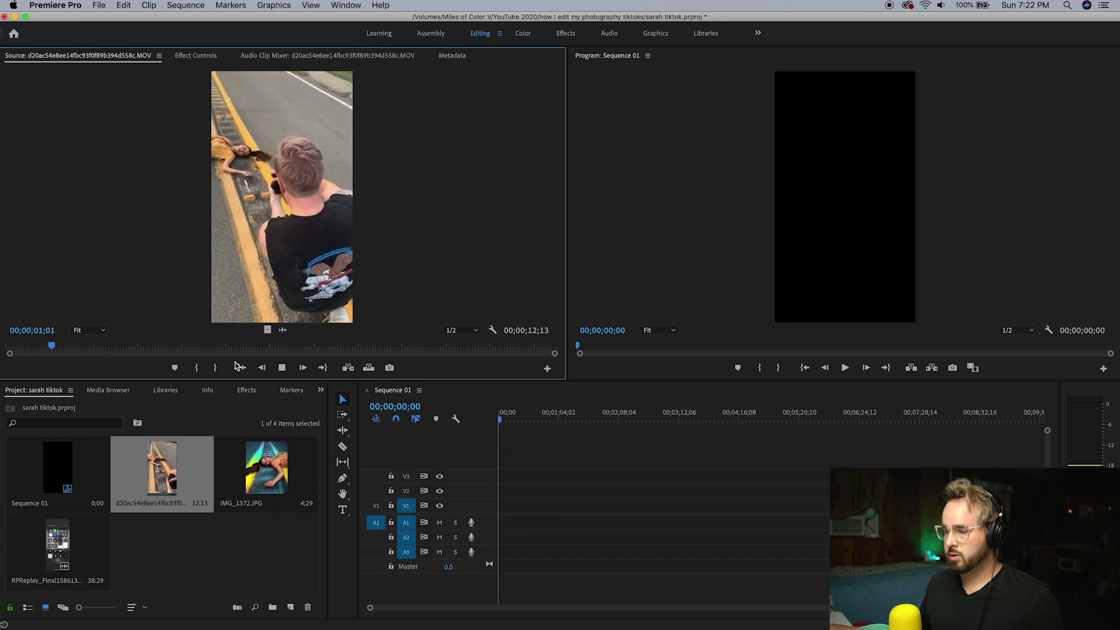
click(281, 369)
double_click(271, 461)
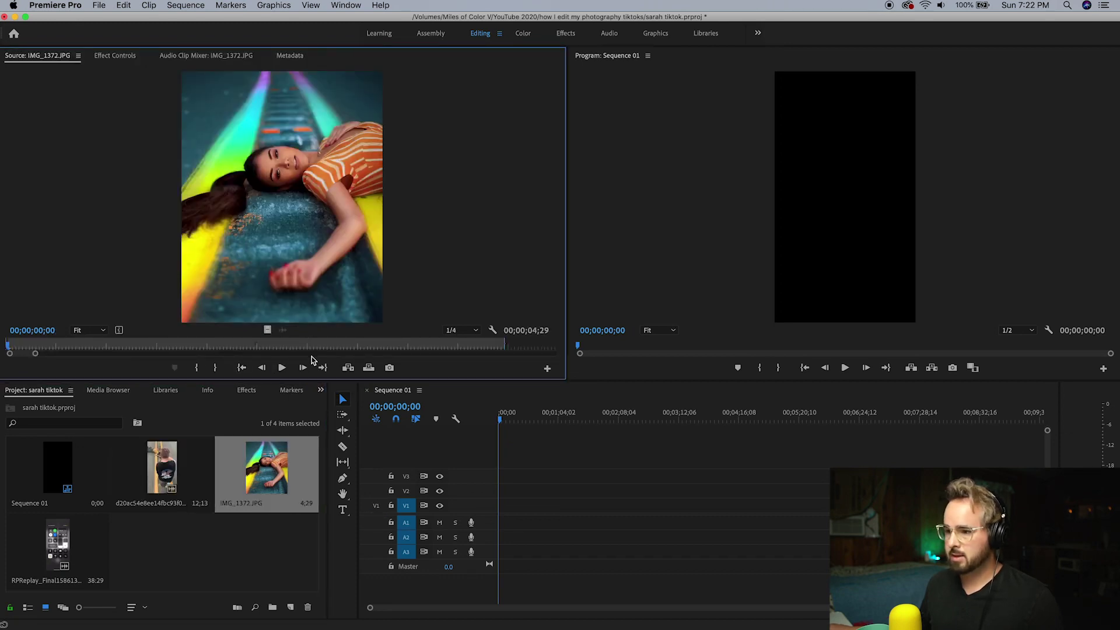
double_click(63, 563)
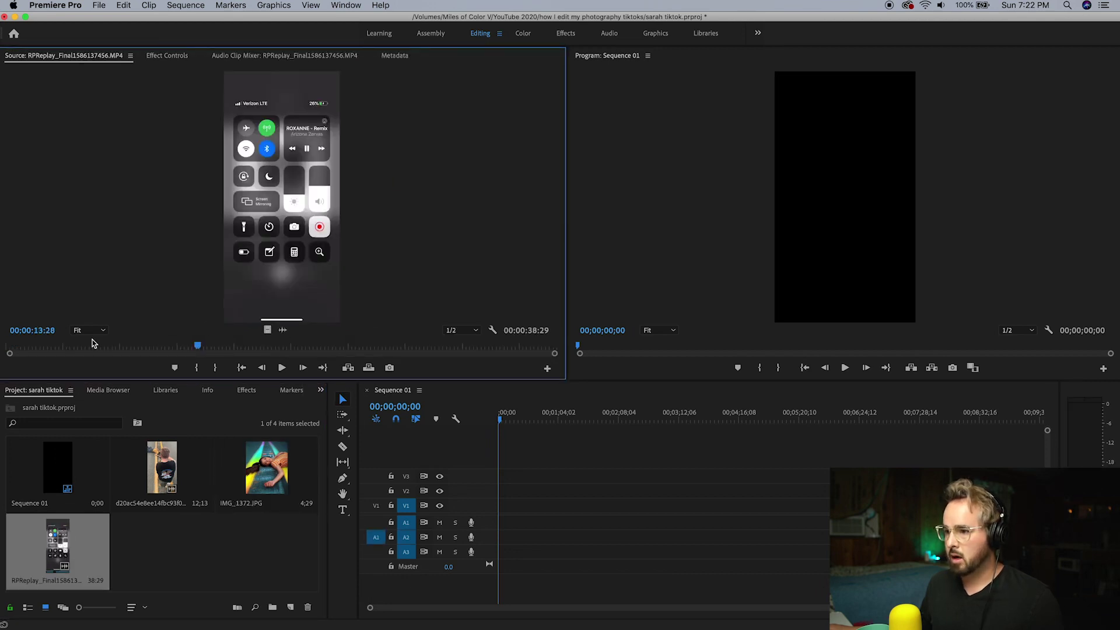
drag(92, 343, 188, 343)
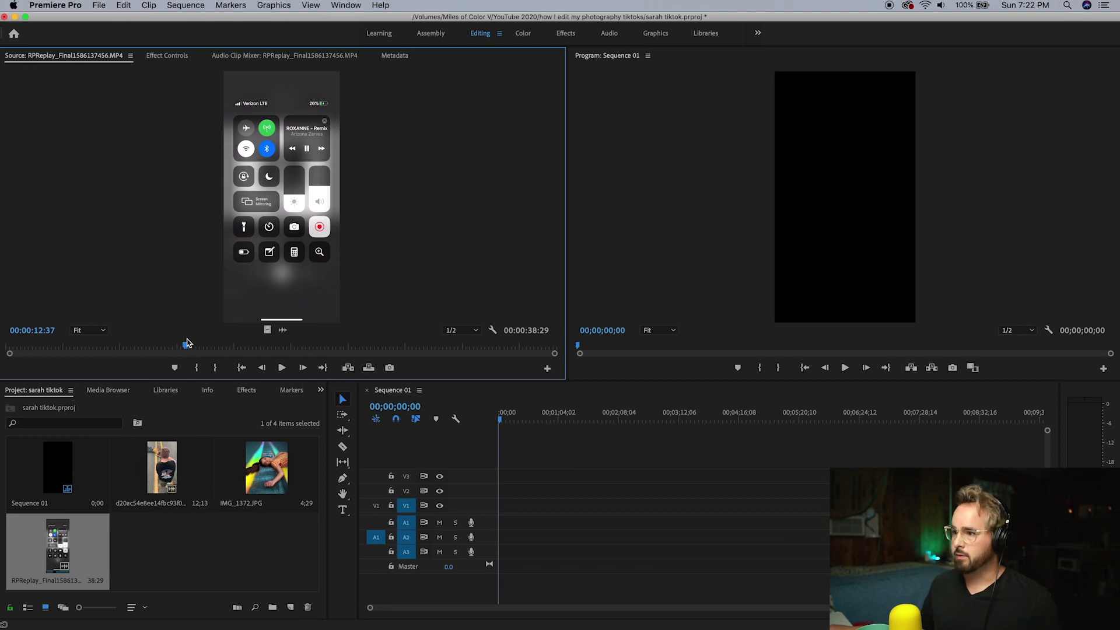
drag(179, 354, 382, 357)
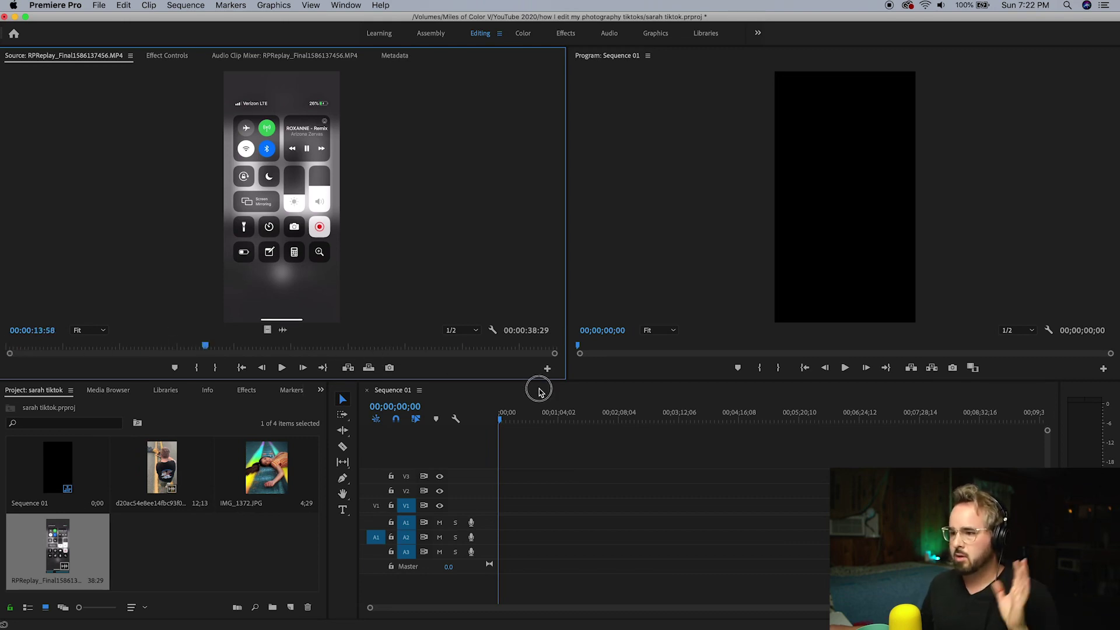
key(Home)
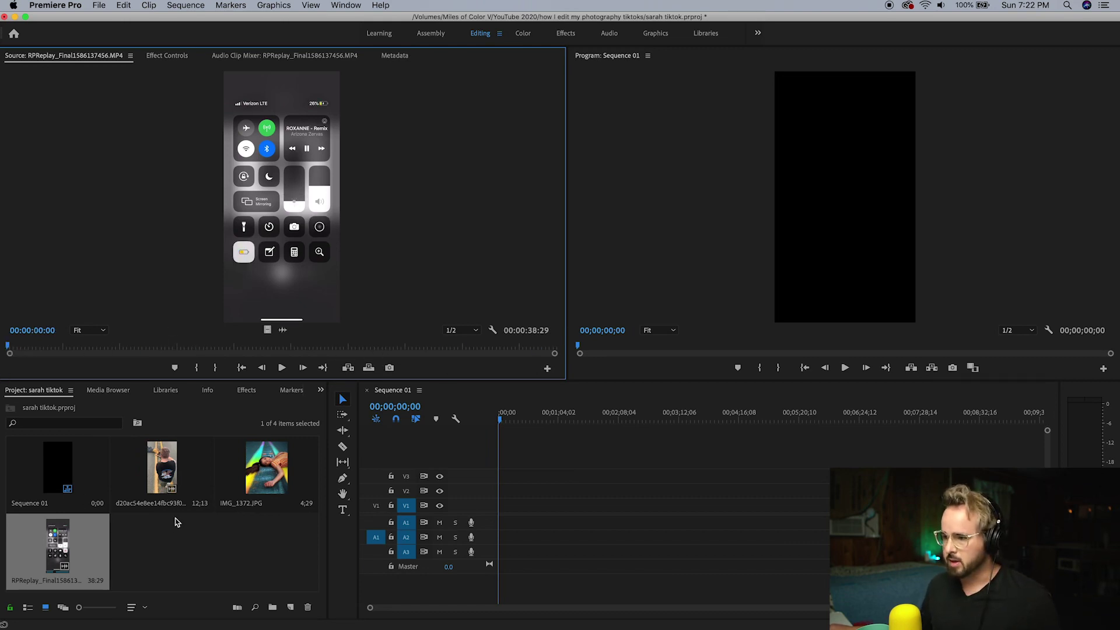
click(166, 475)
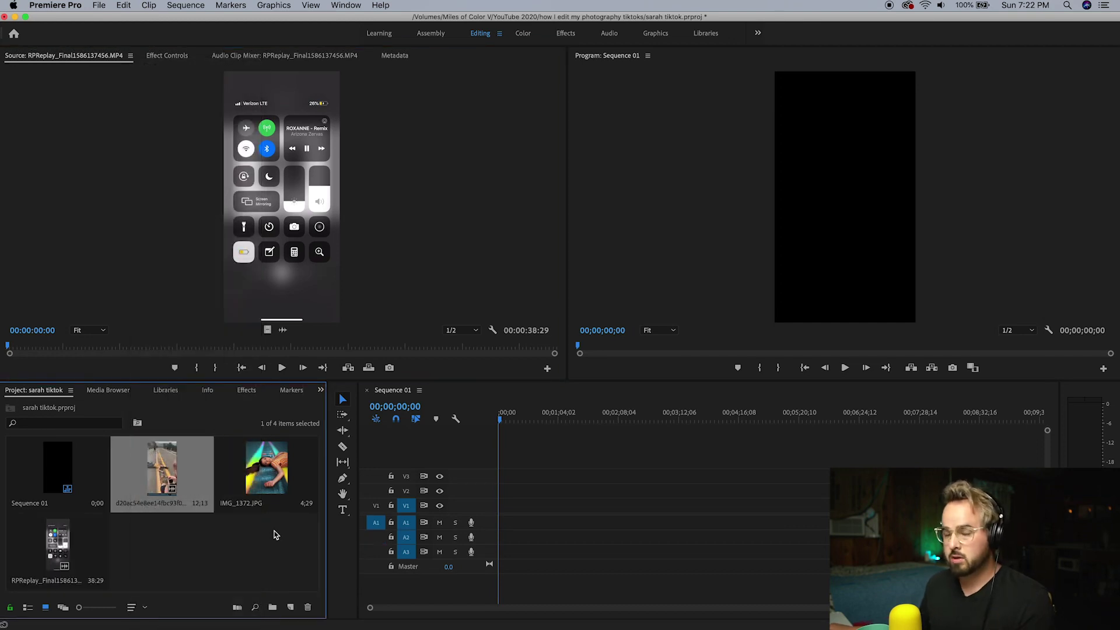
Make a sequence from the BTS clip and place it in Sequence 01, keeping the vertical settings
right_click(178, 465)
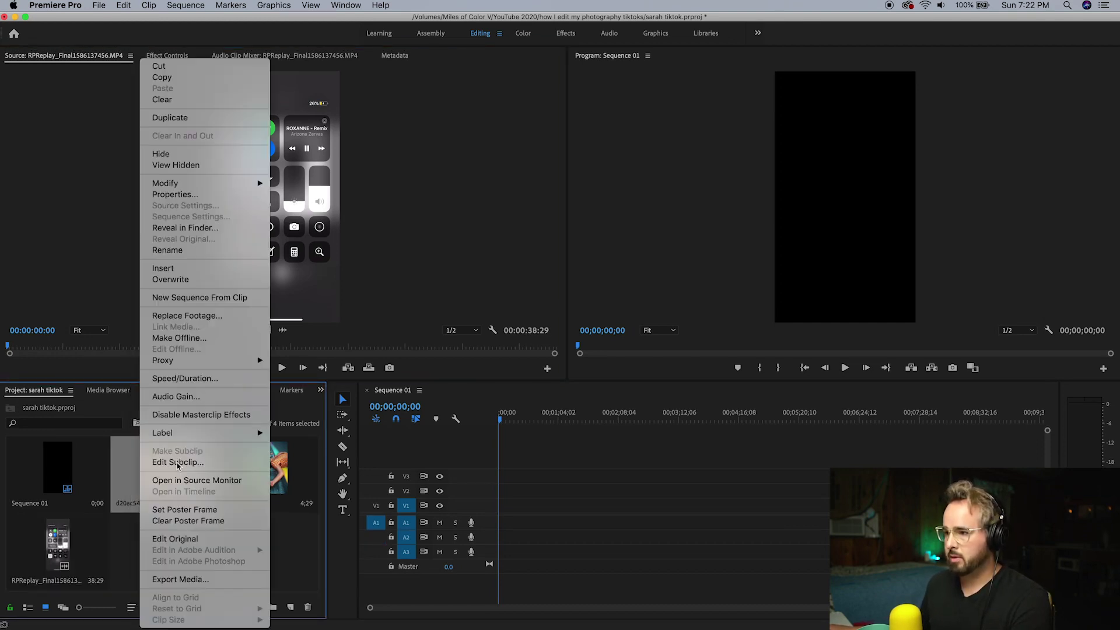
click(212, 299)
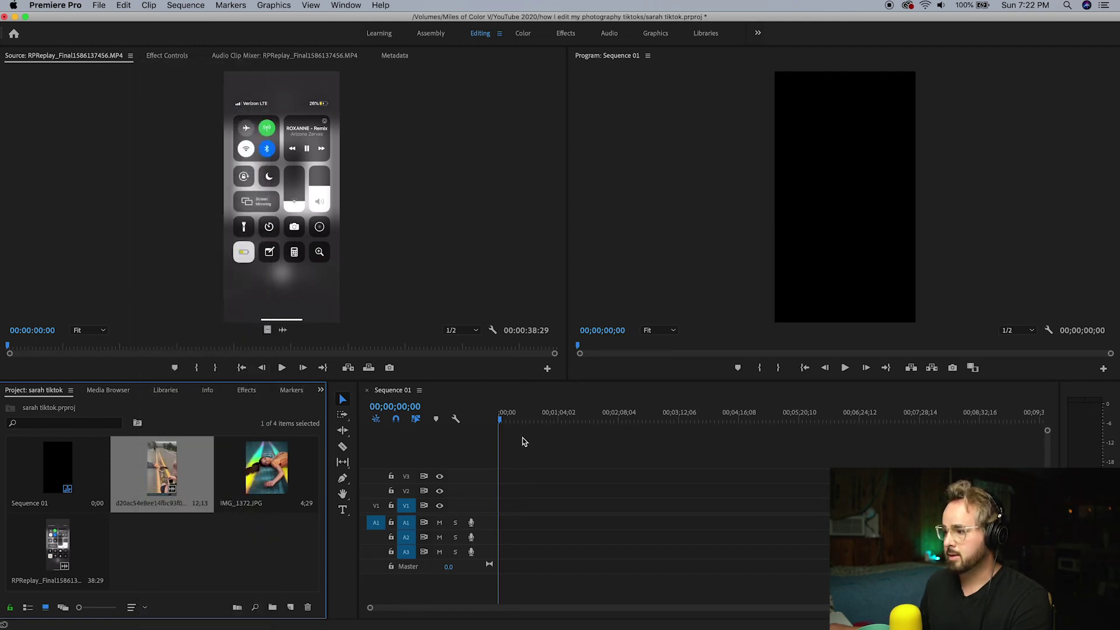
drag(552, 510, 503, 508)
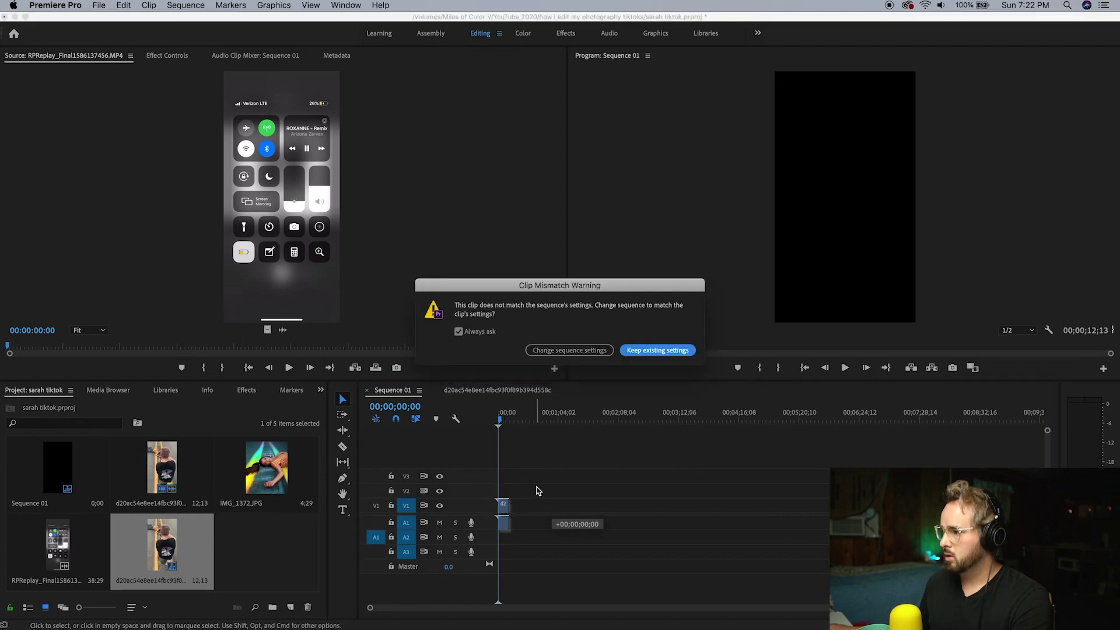
click(650, 352)
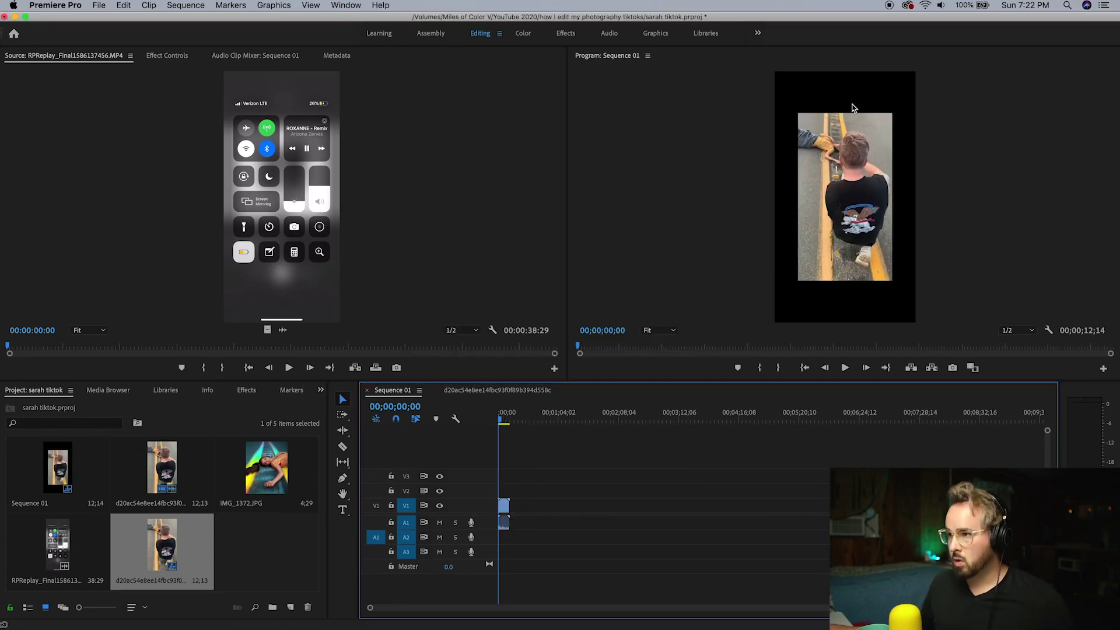
Scale the BTS clip in Sequence 01 up to 151 so it fills the frame
click(174, 54)
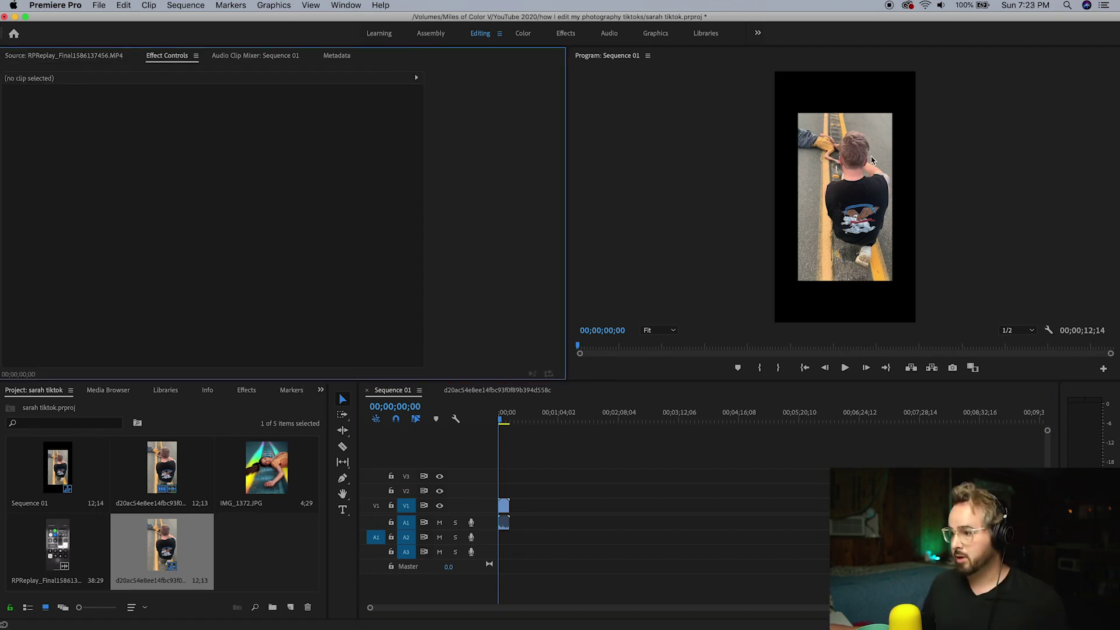
click(504, 505)
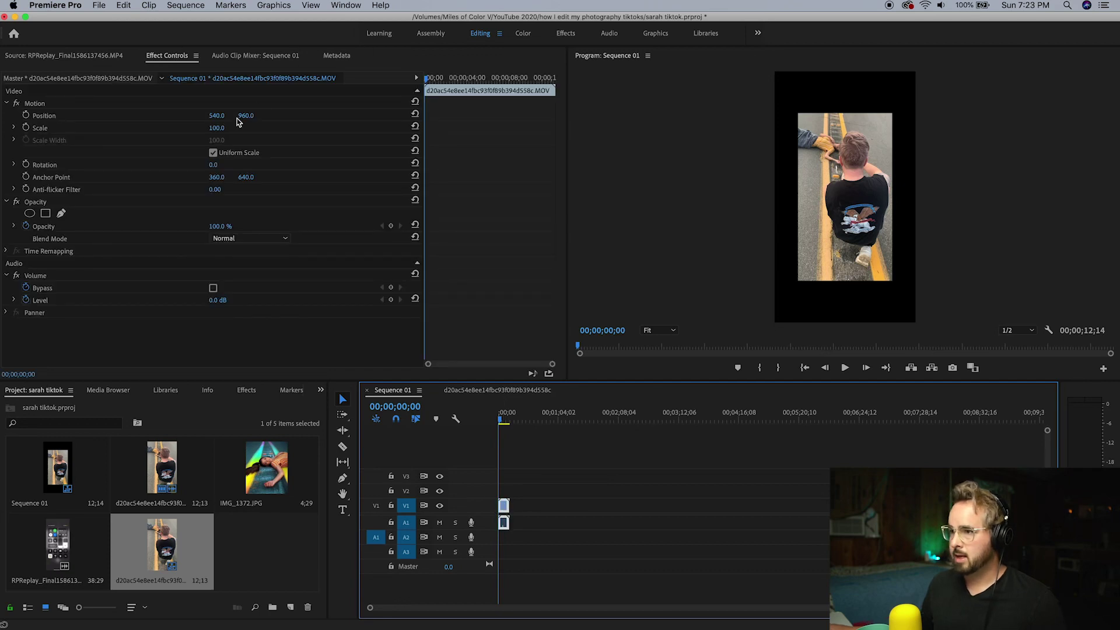
click(15, 128)
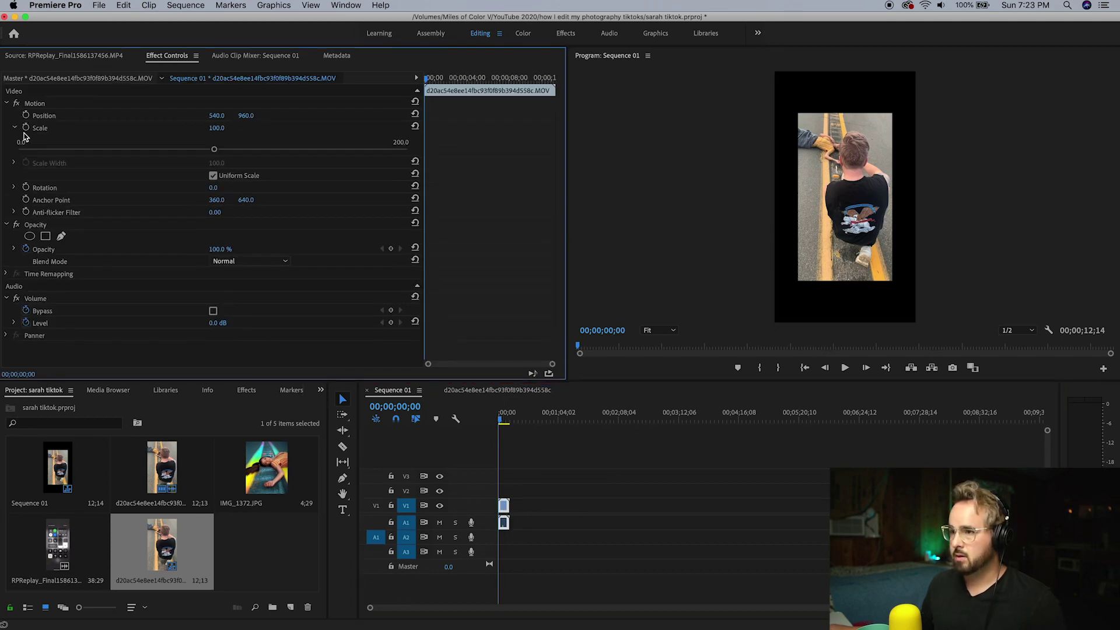
drag(214, 151, 312, 146)
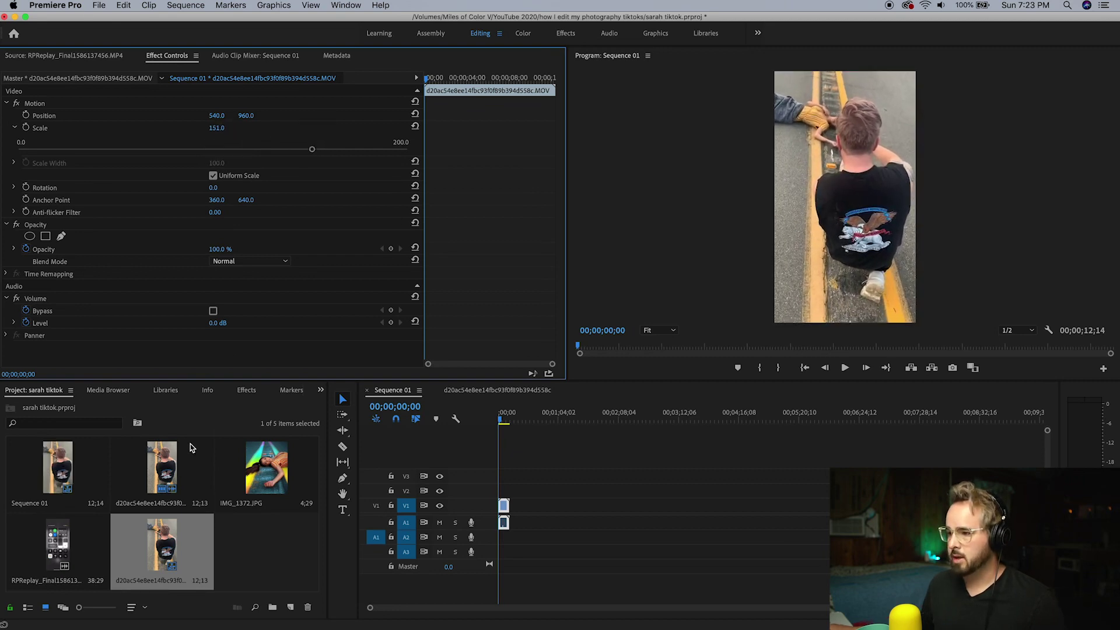
click(64, 551)
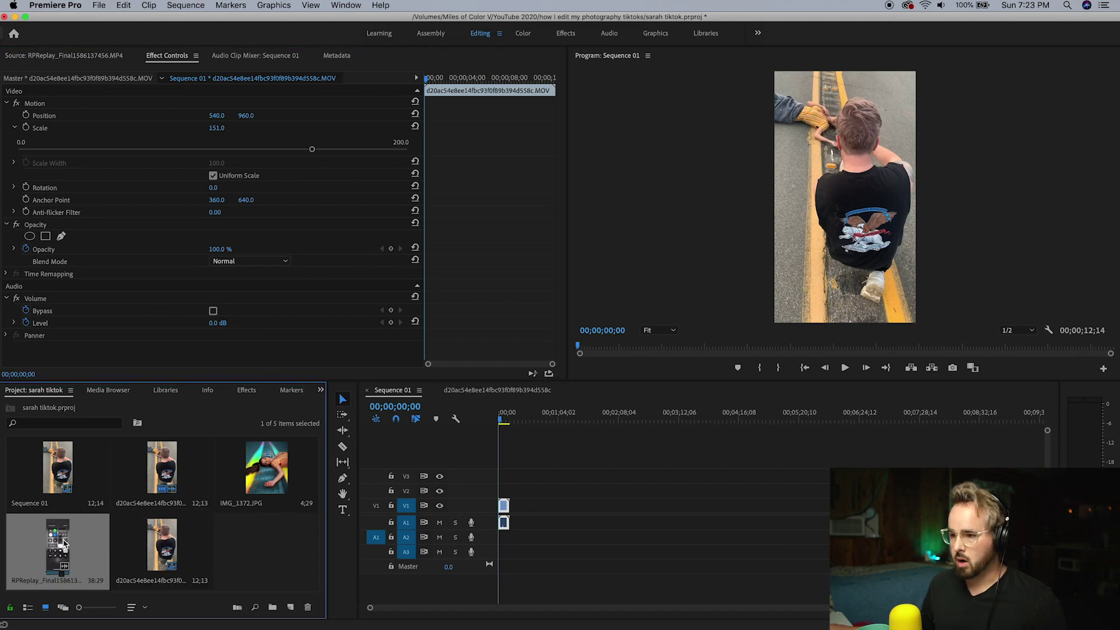
Make a sequence from the screen recording, unlink its clips, and delete the video, keeping the audio
right_click(65, 544)
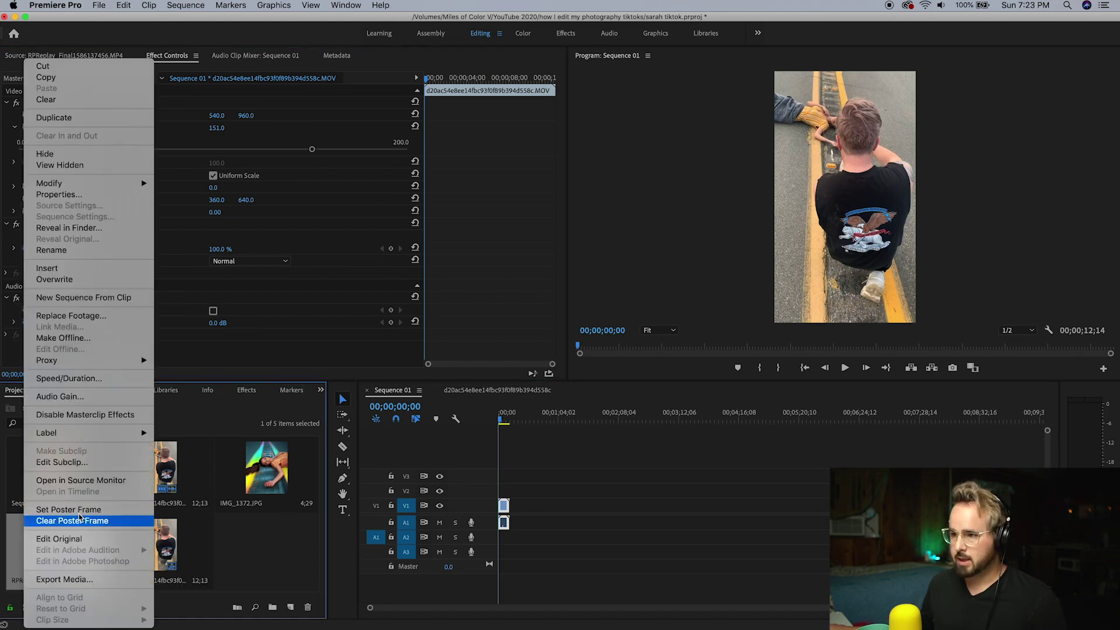
click(116, 301)
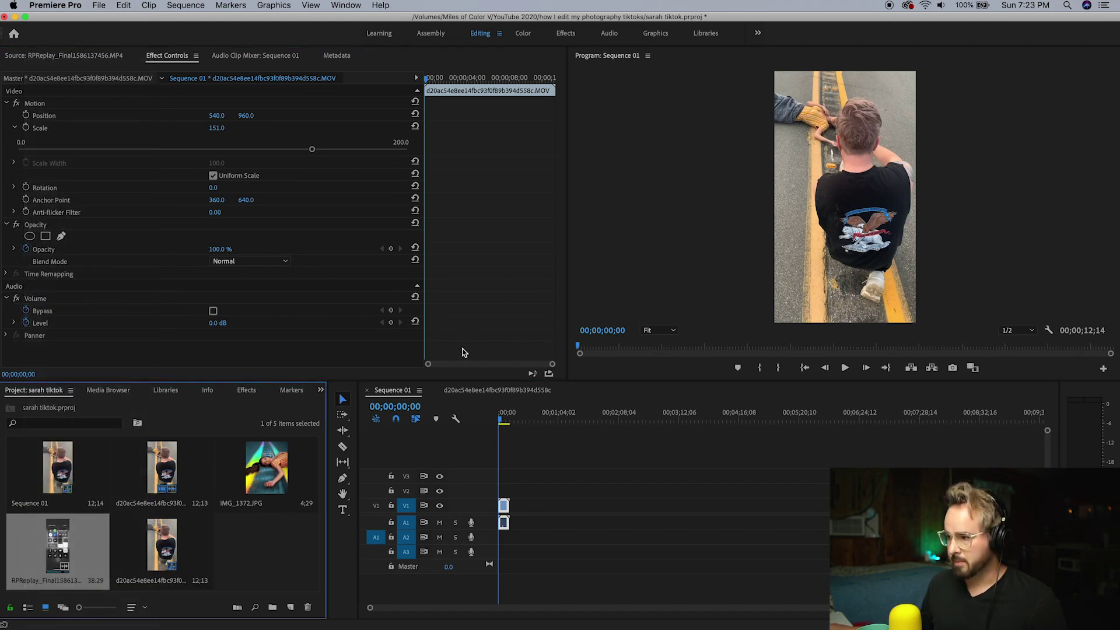
right_click(527, 505)
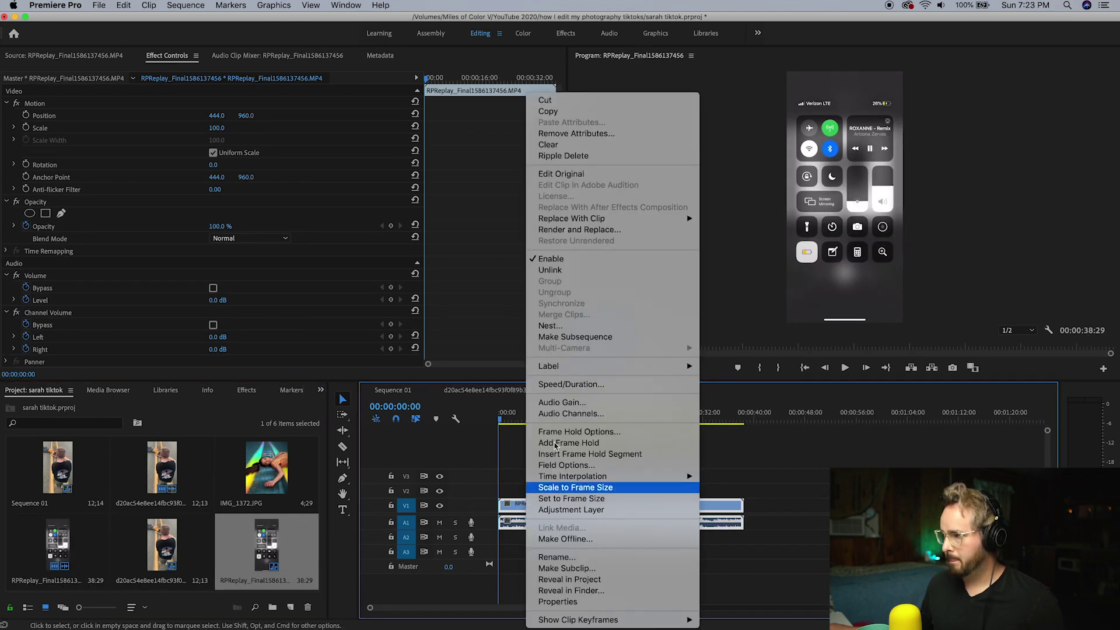
click(575, 271)
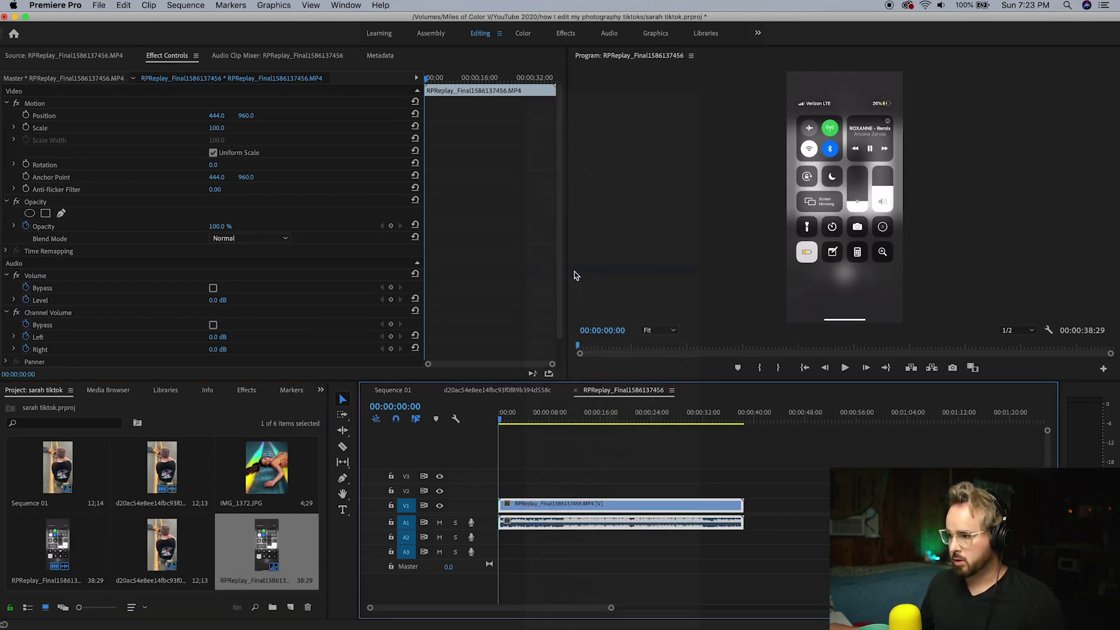
click(565, 513)
drag(572, 475, 627, 547)
right_click(628, 505)
click(646, 287)
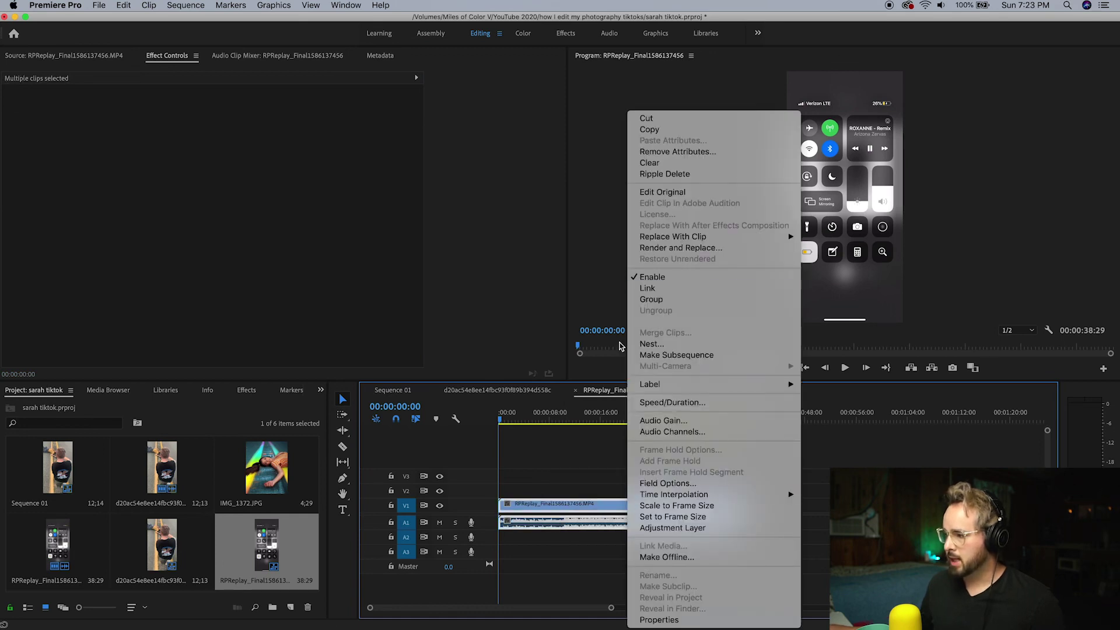
click(562, 496)
click(584, 506)
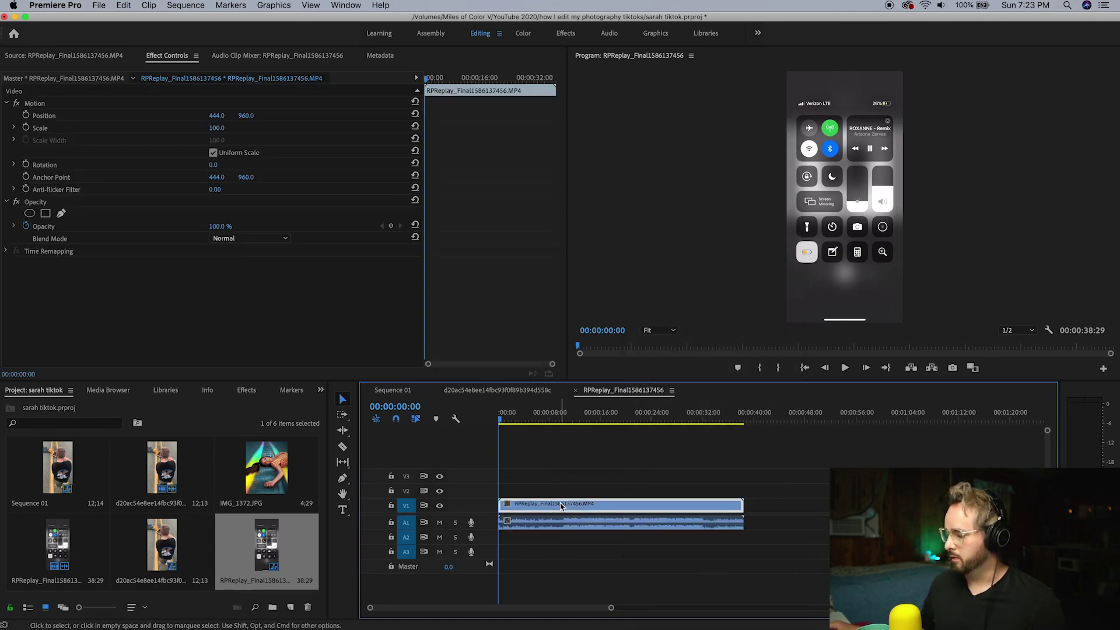
key(Delete)
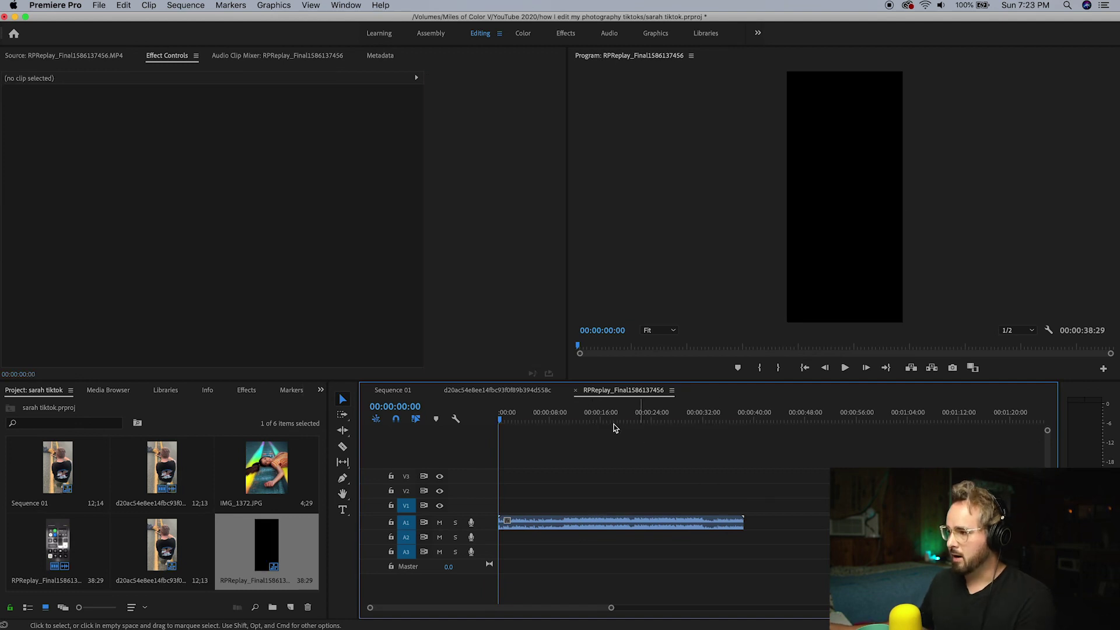
Cut the audio at 00:00:05:57, drop the opening, move it to A2, and add IMG_1372.JPG
click(546, 421)
mouse_move(546, 421)
mouse_down()
mouse_move(565, 419)
mouse_move(533, 415)
mouse_move(566, 417)
mouse_move(535, 417)
mouse_up()
key(c)
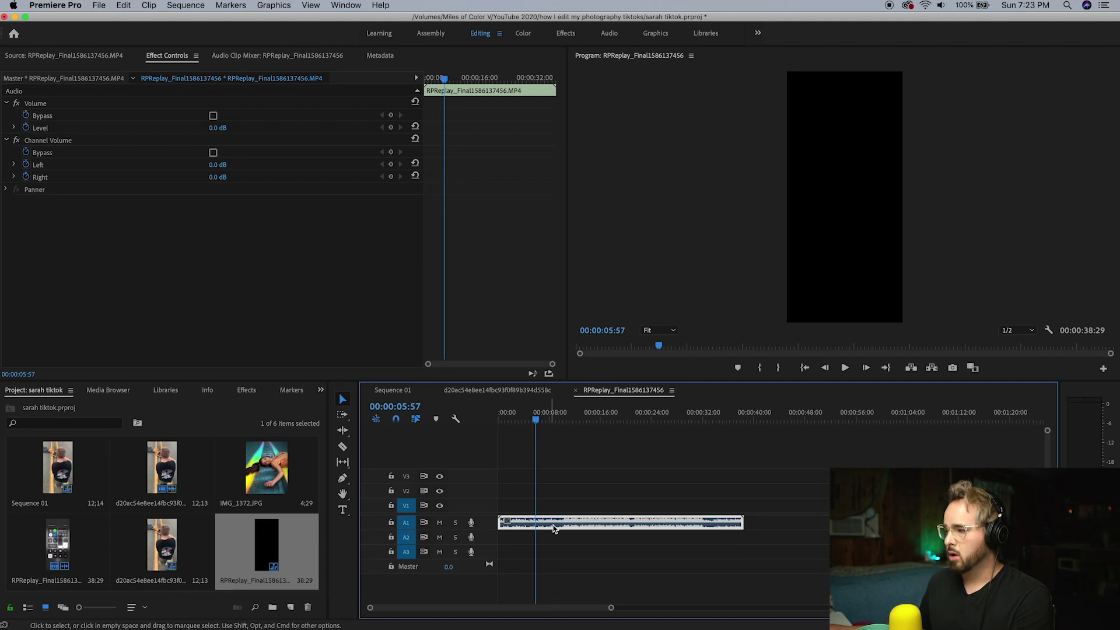
click(538, 523)
key(v)
key(Delete)
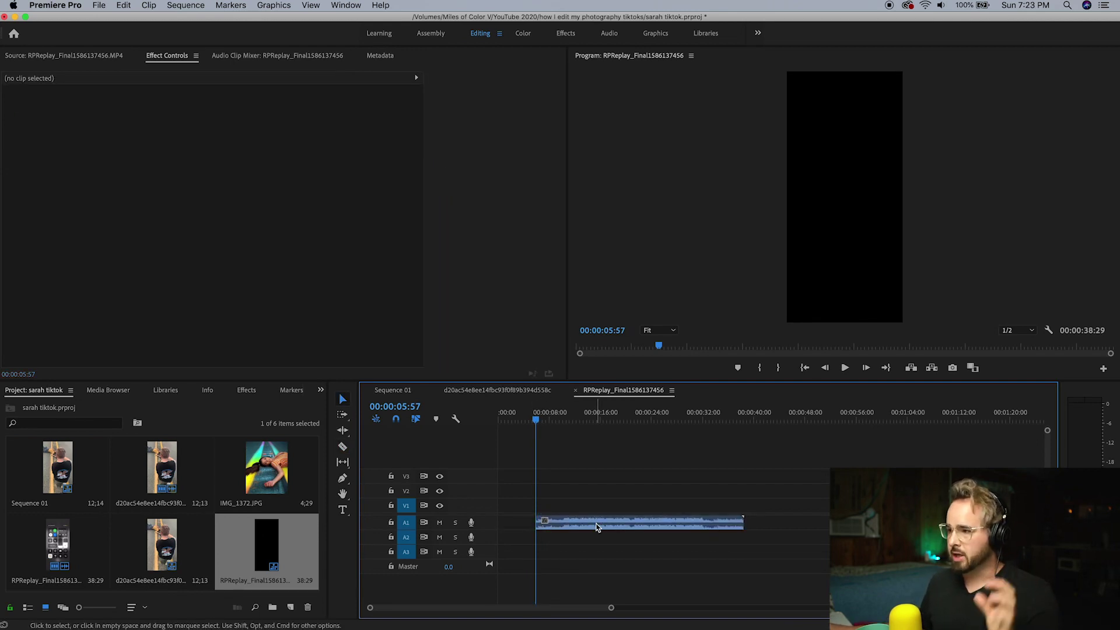
drag(596, 527, 509, 537)
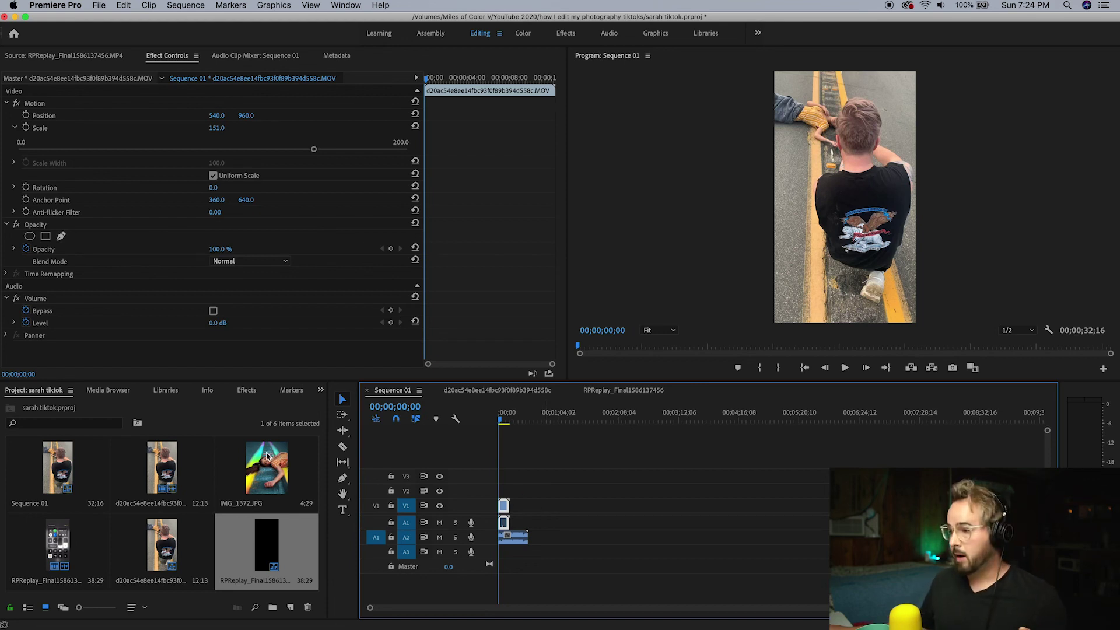
drag(271, 465, 517, 509)
Scale the IMG_1372.JPG photo down to 28.0 so the whole photo fits the vertical frame
click(516, 419)
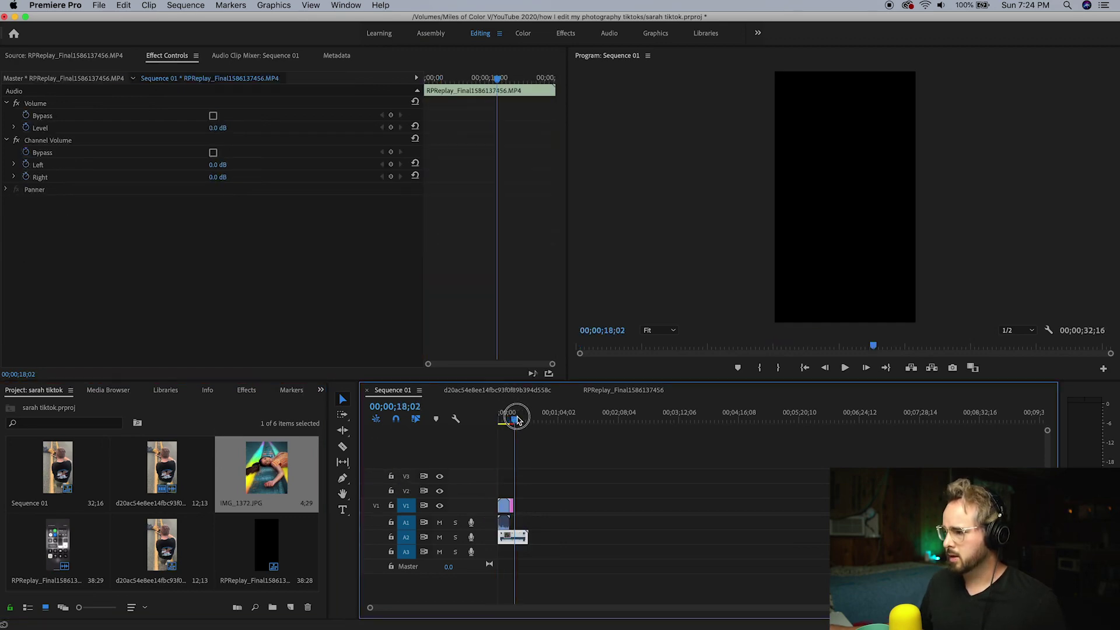
drag(517, 420, 515, 421)
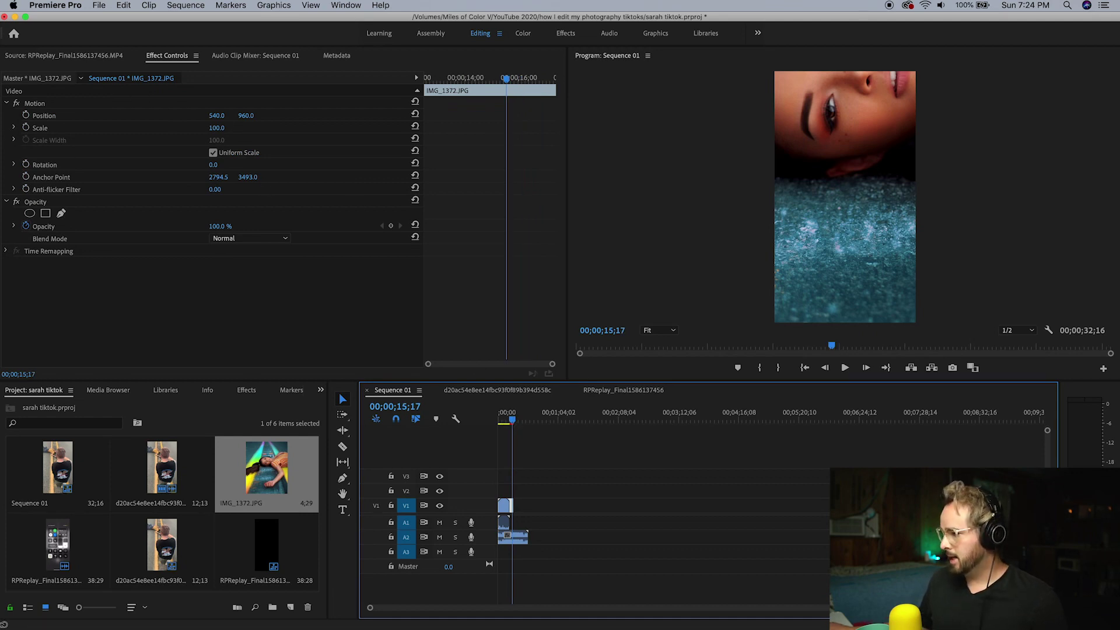
scroll(817, 600, up, 10)
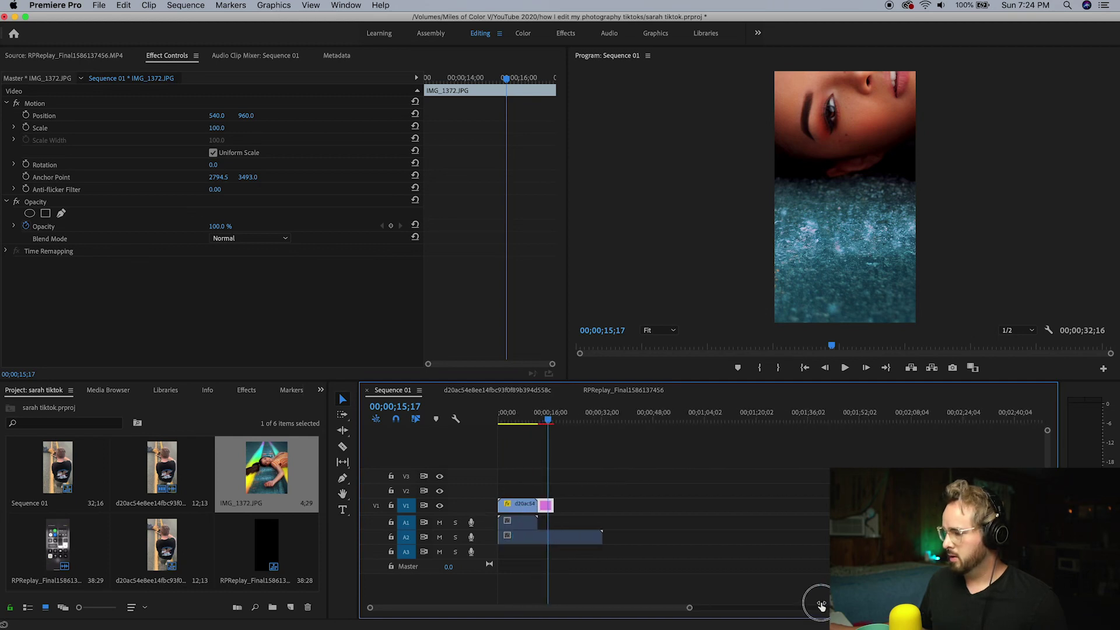
scroll(765, 599, down, 1)
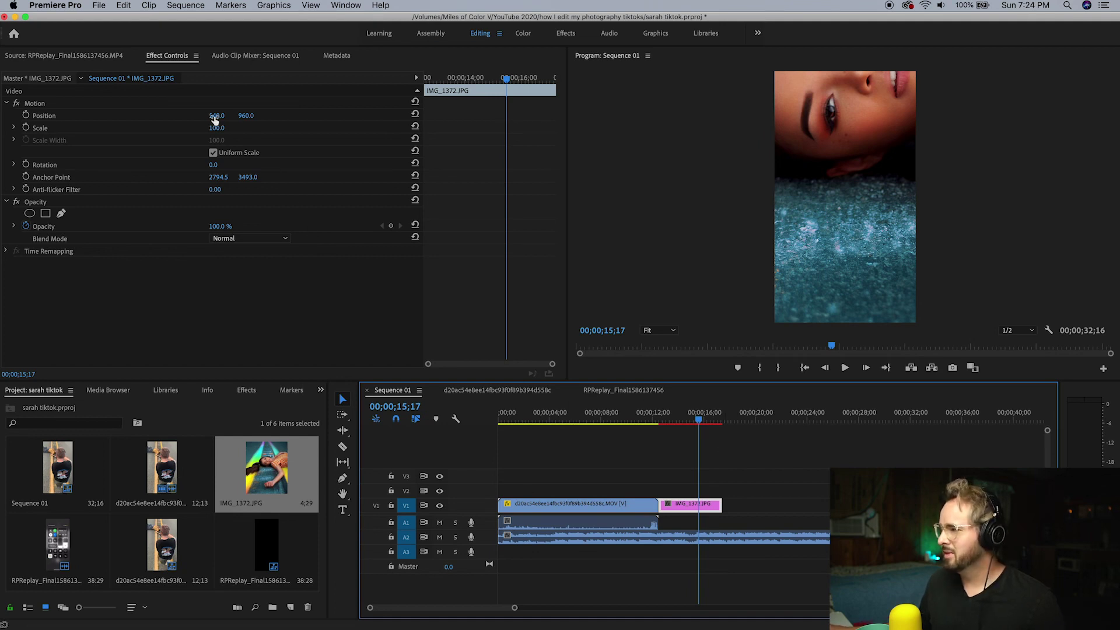
drag(220, 132, 178, 133)
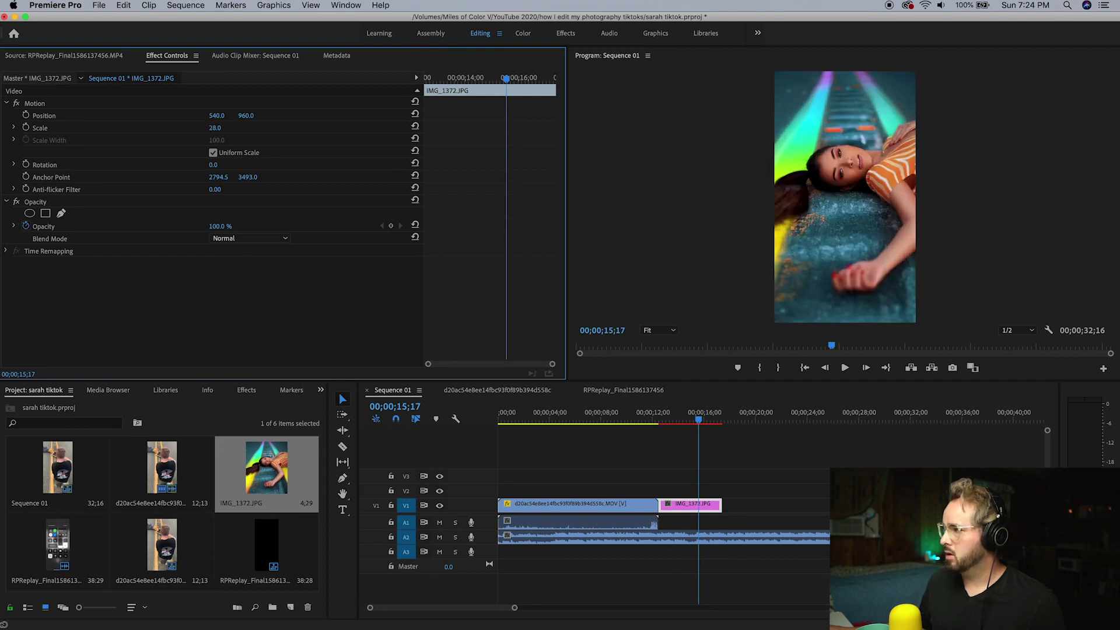
click(726, 461)
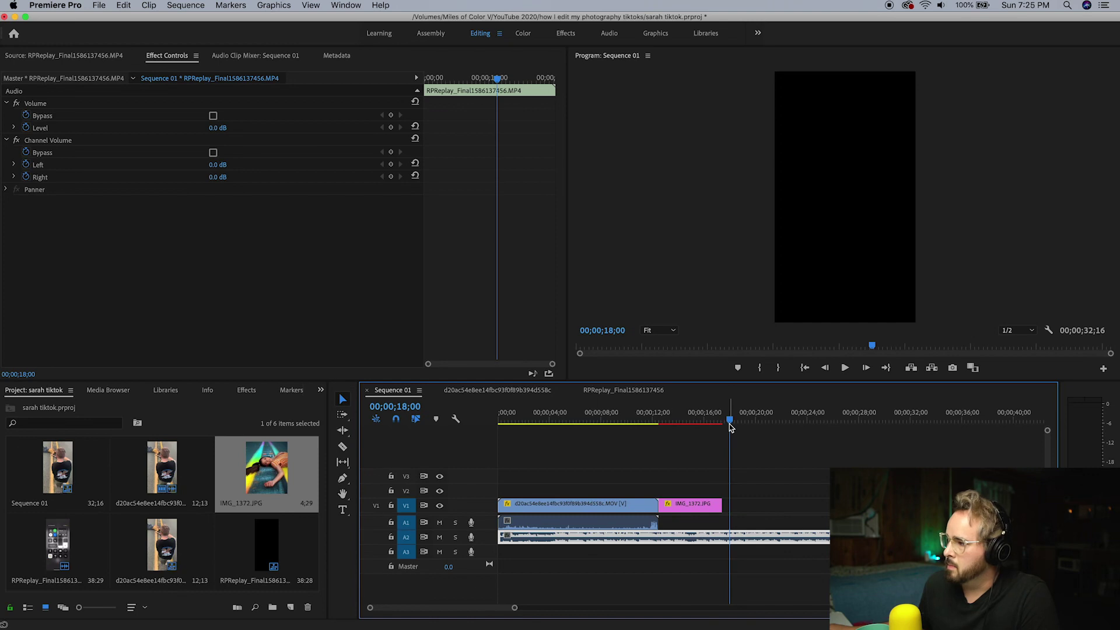
Unlink the BTS clip, delete its original audio, and move the screen-recording audio up to A1
drag(731, 424, 530, 420)
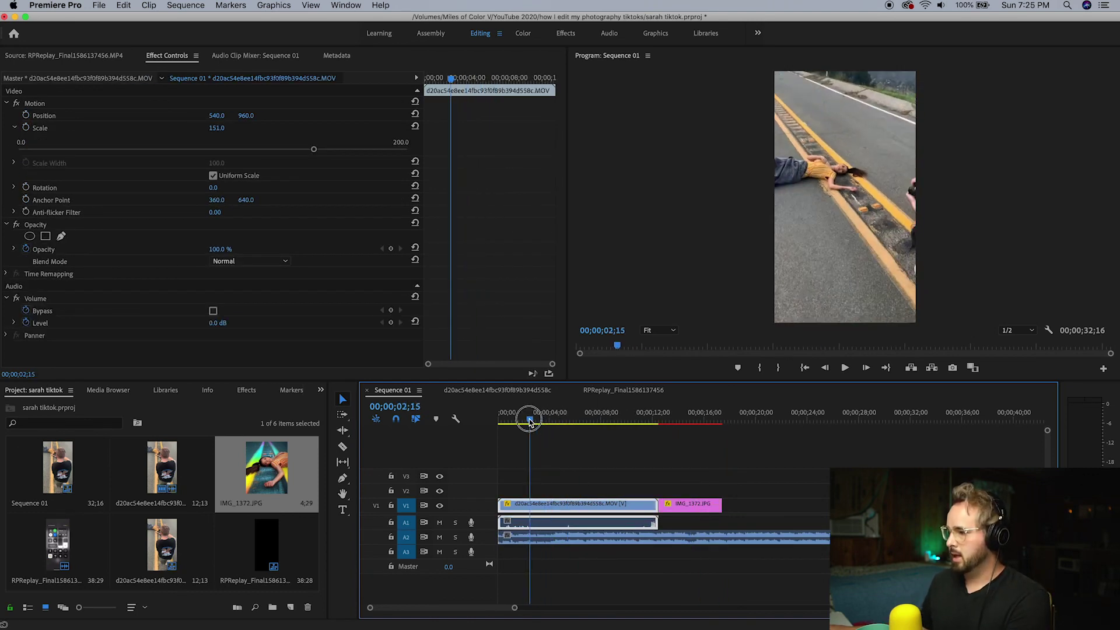
right_click(554, 508)
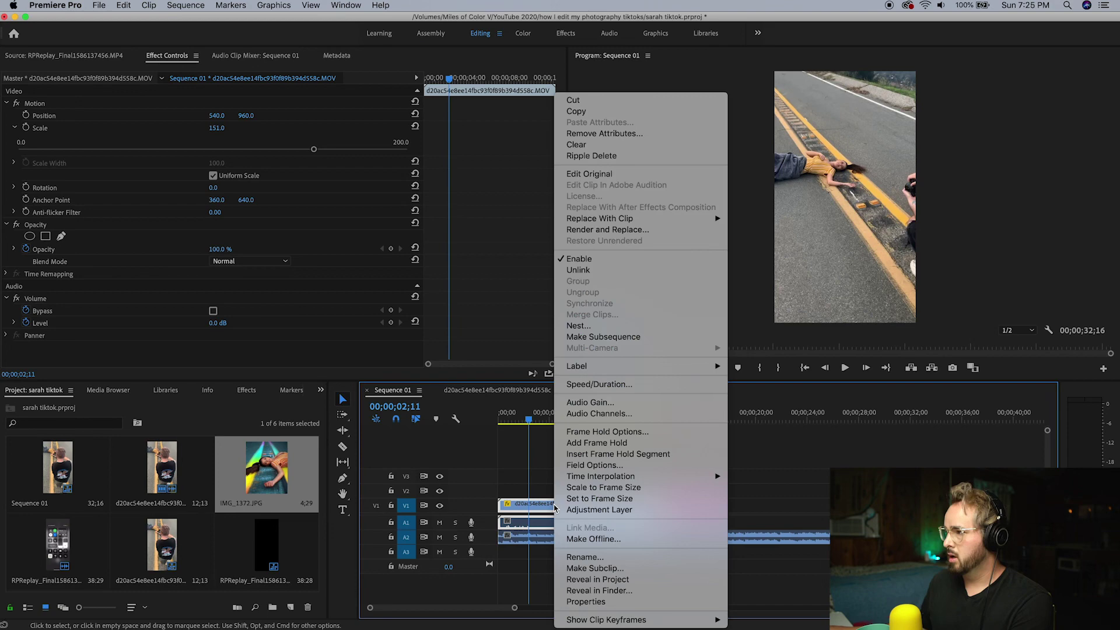
click(580, 269)
click(569, 527)
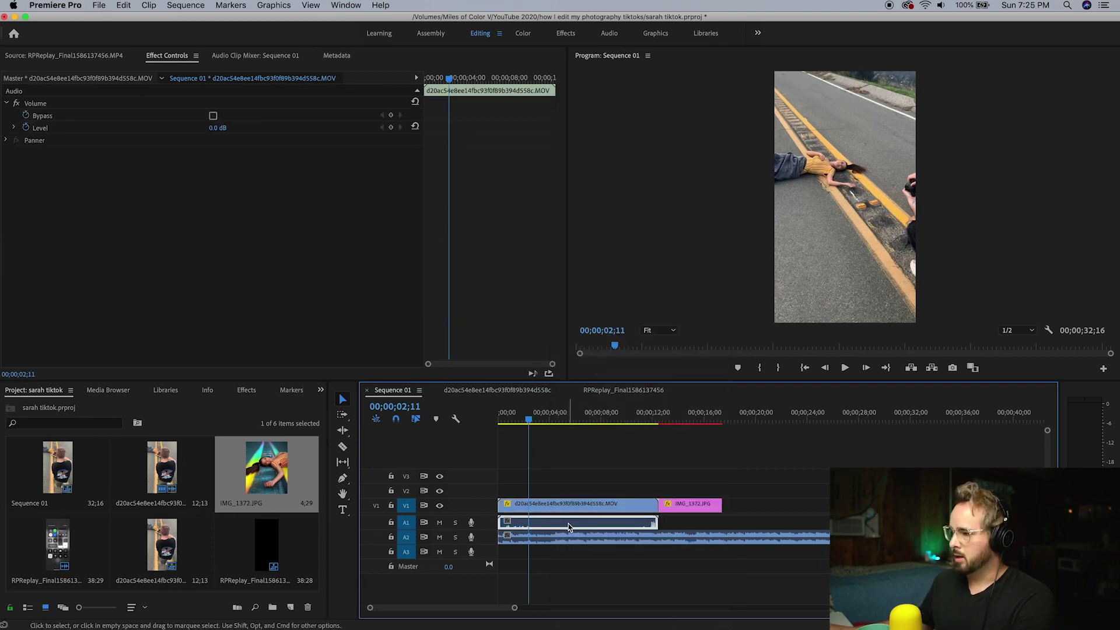
key(Delete)
drag(567, 537, 575, 523)
Play Sequence 01 from the start and locate the frame where the BTS clip should be cut
drag(646, 415, 420, 440)
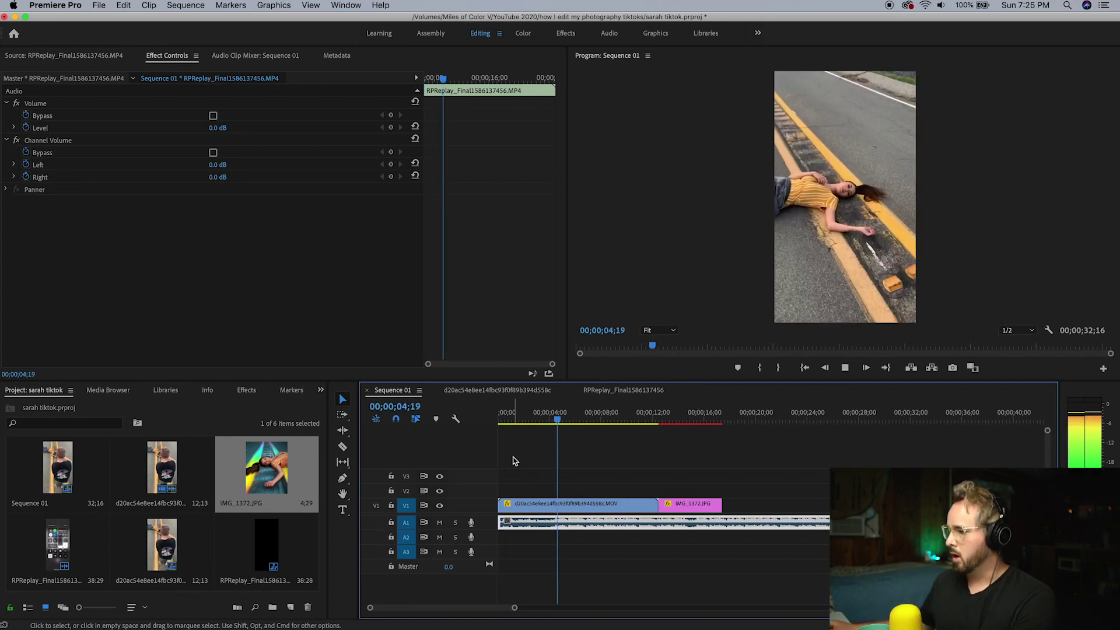
key(space)
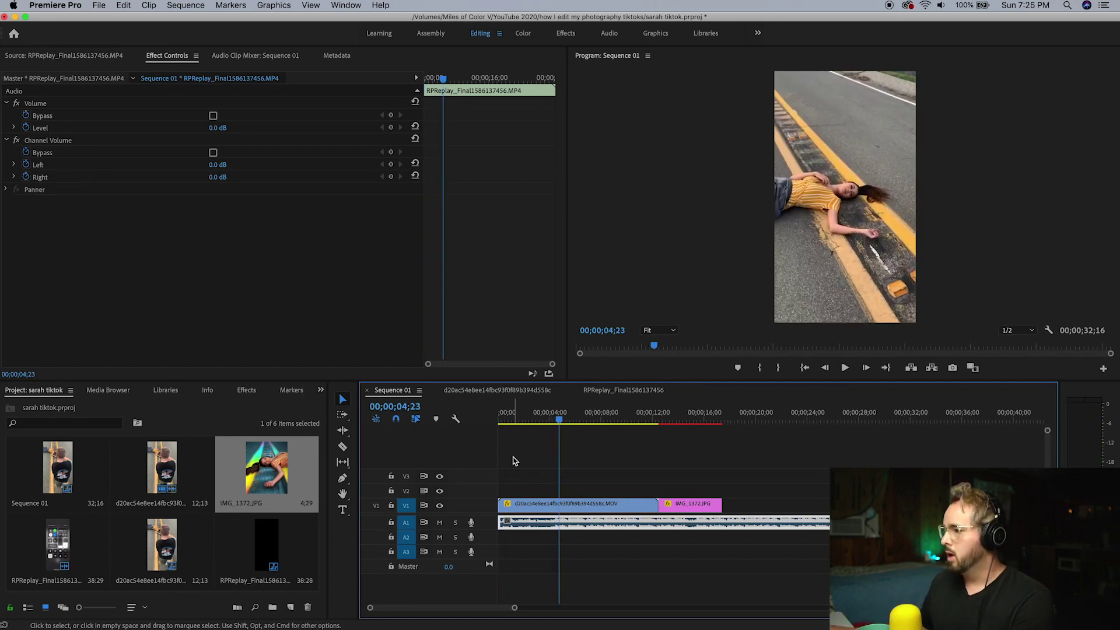
mouse_move(560, 422)
mouse_down()
mouse_move(527, 426)
mouse_move(636, 418)
mouse_move(558, 427)
mouse_up()
Cut the BTS clip at 00;00;04;19, delete the first piece, and move the rest to the sequence start
key(c)
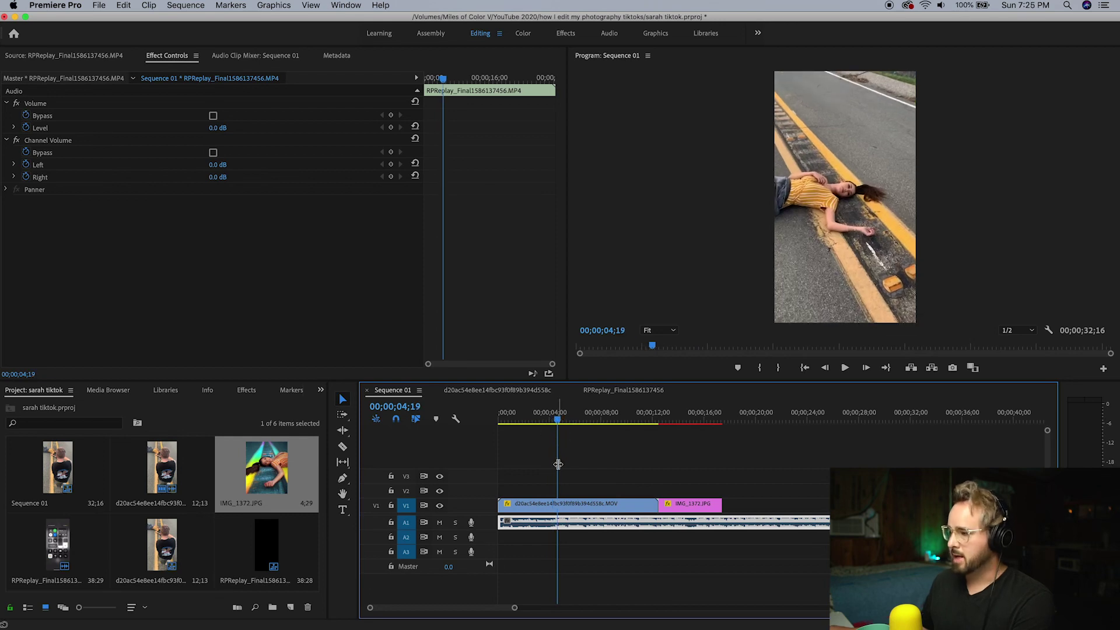
click(556, 503)
key(v)
click(548, 504)
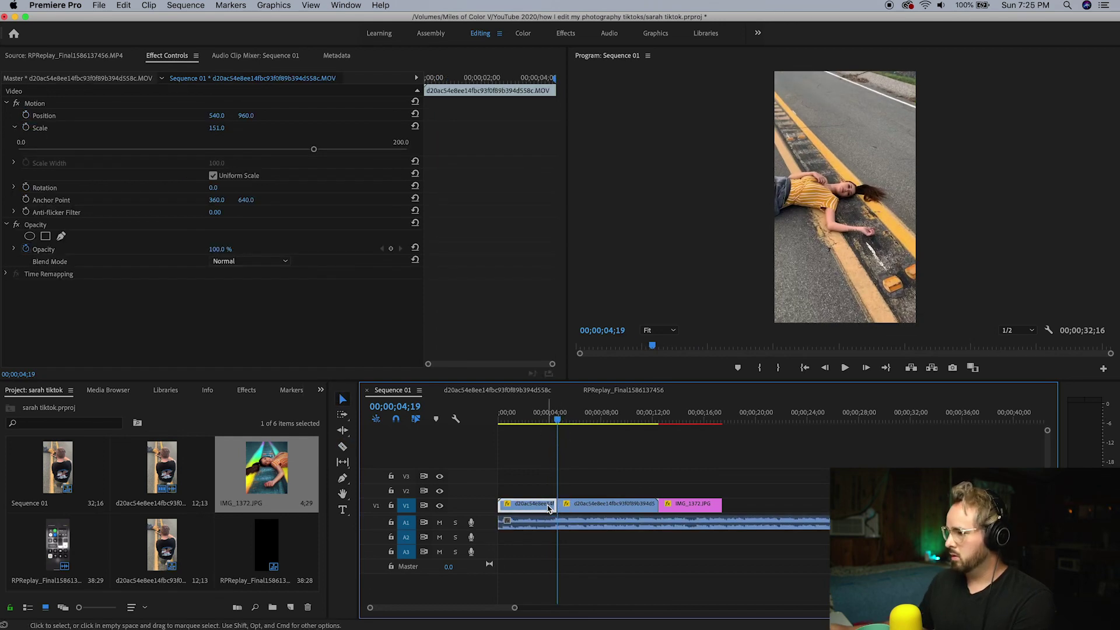
key(Delete)
drag(569, 509, 509, 507)
drag(541, 414, 482, 422)
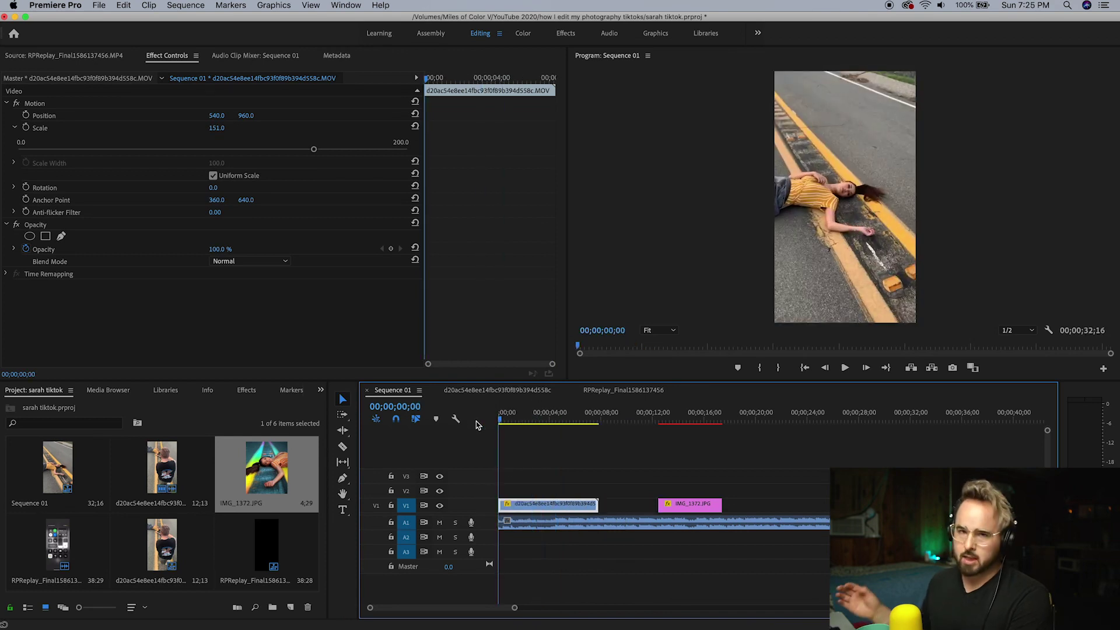
Split the BTS clip into several short pieces, then undo the extra cuts
key(c)
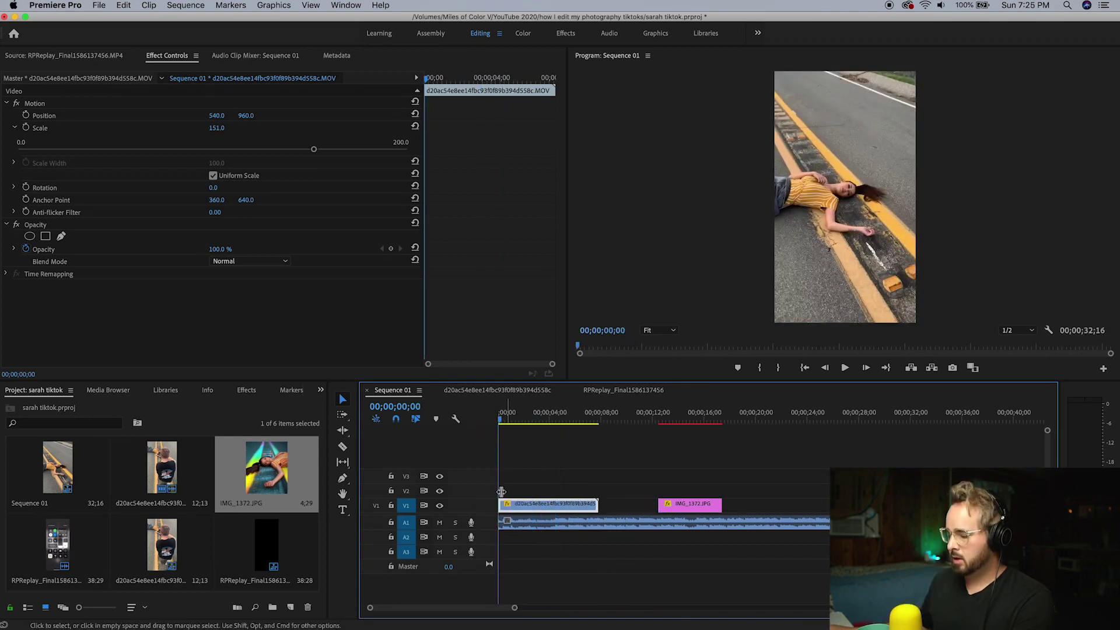
click(529, 505)
click(540, 505)
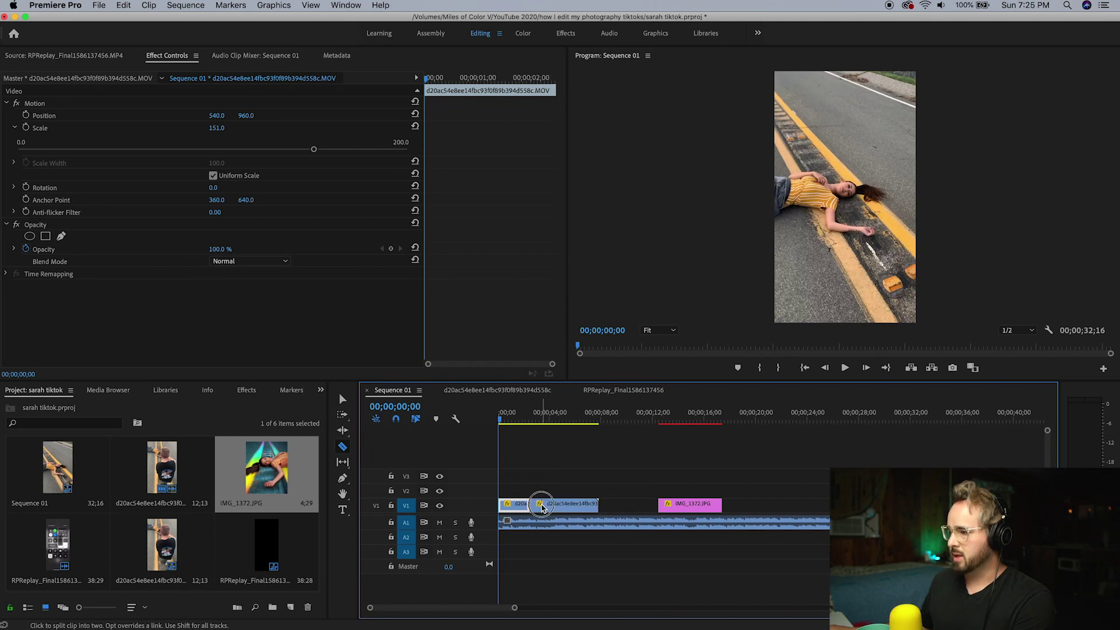
click(552, 505)
click(565, 505)
click(585, 505)
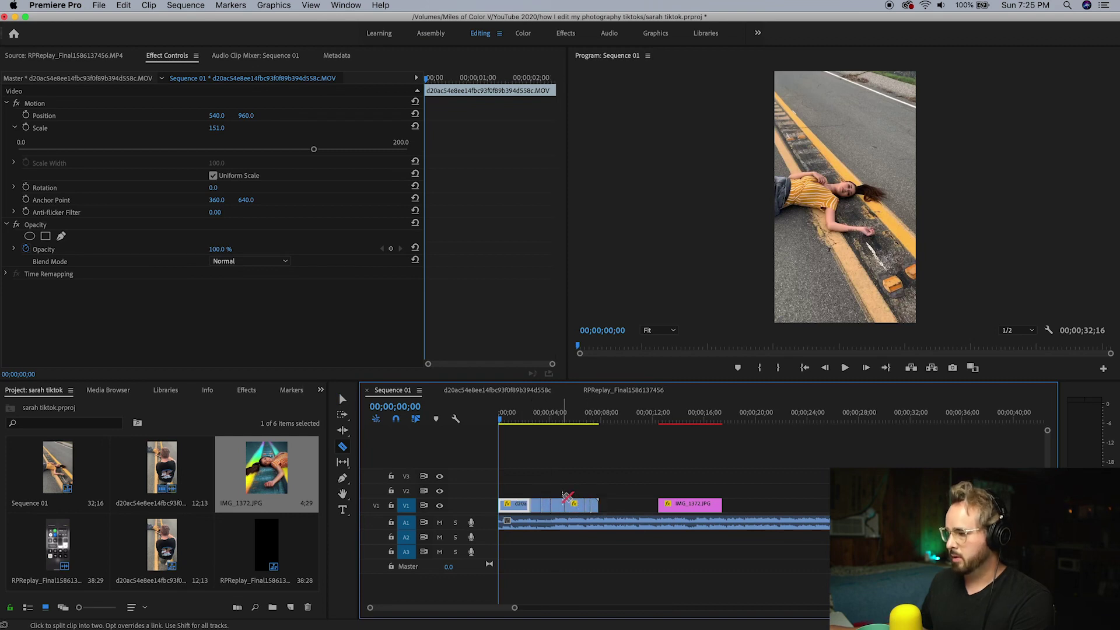
key(v)
click(537, 497)
key(space)
key(space)
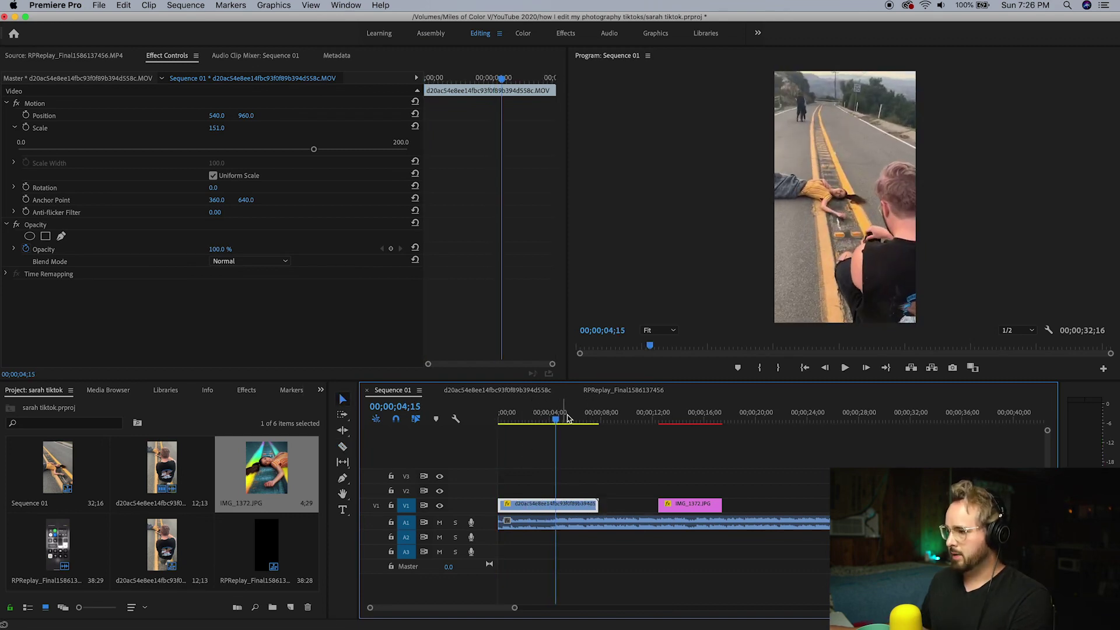
Trim the BTS clip's start to the playhead and play the sequence from the beginning
drag(556, 420, 505, 456)
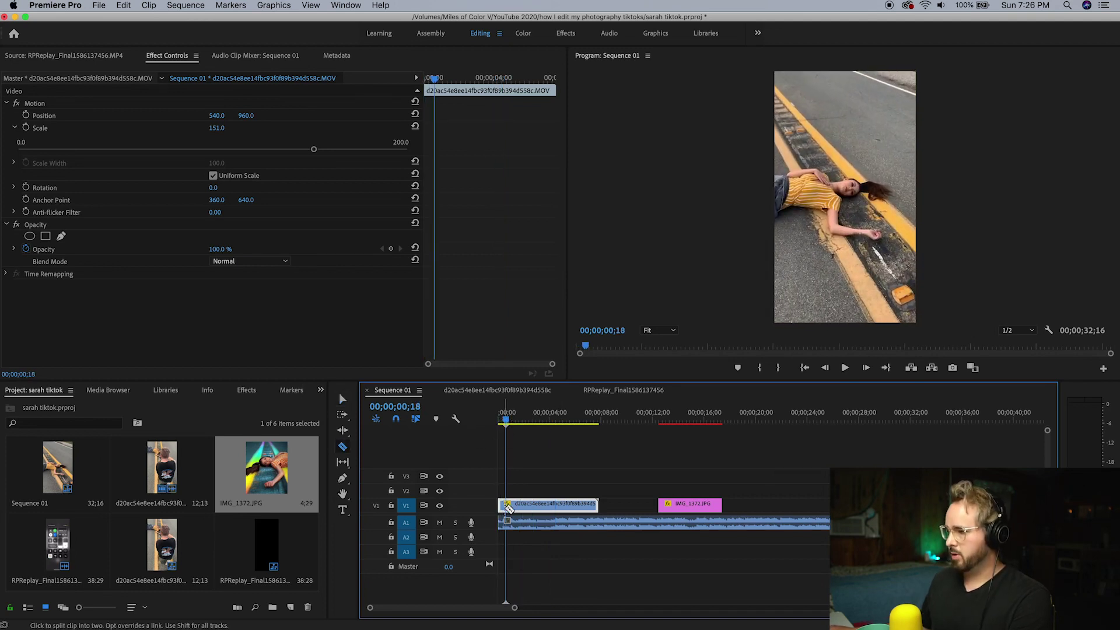
drag(499, 505, 539, 503)
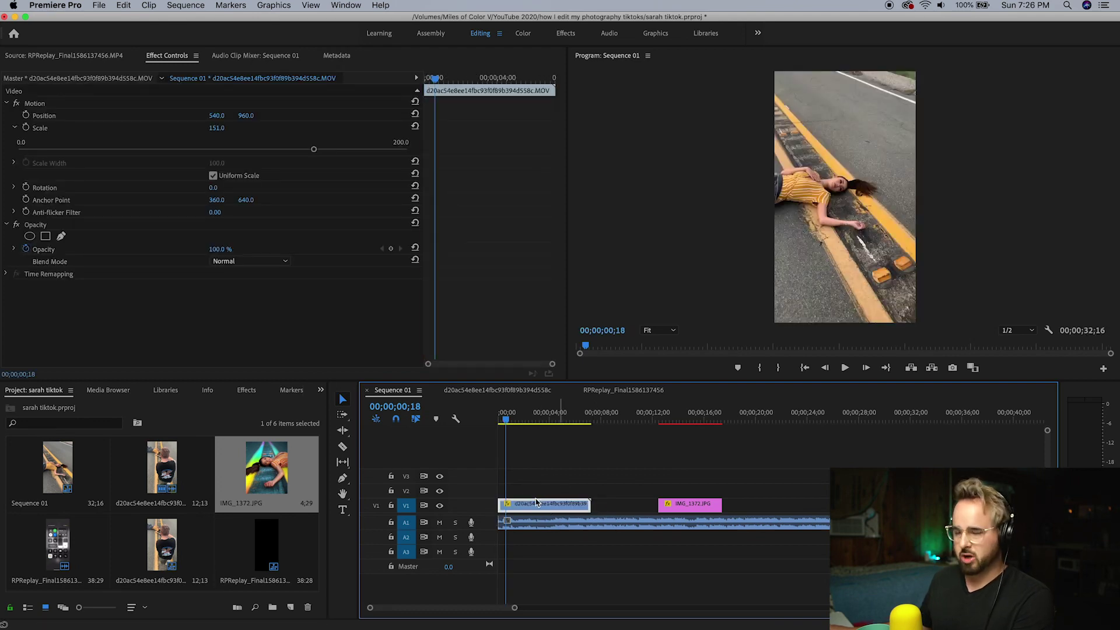
key(Home)
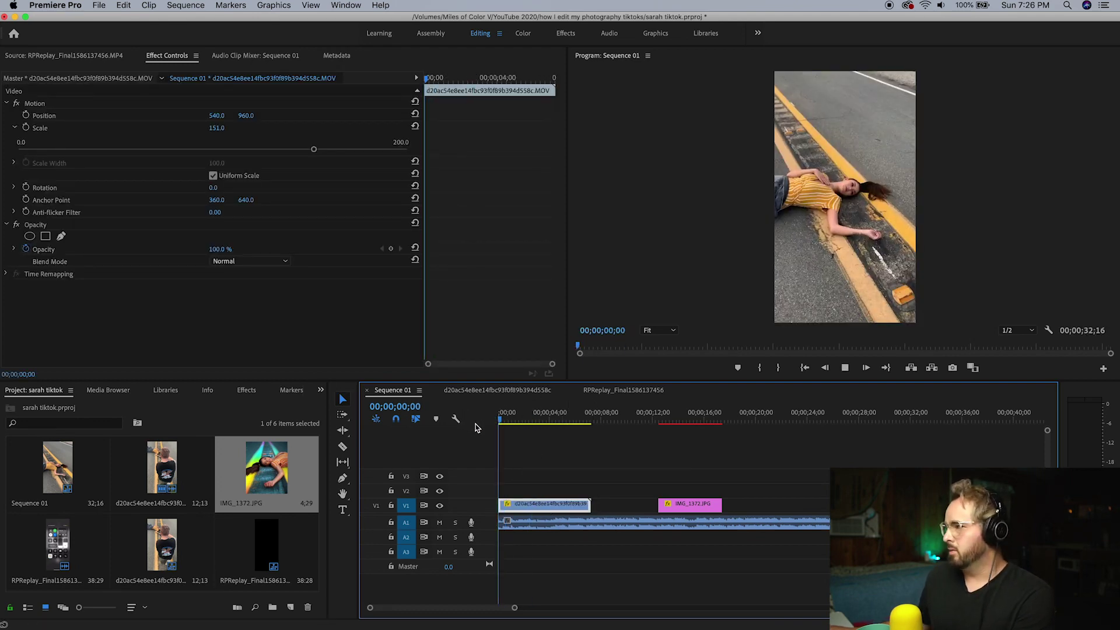
key(space)
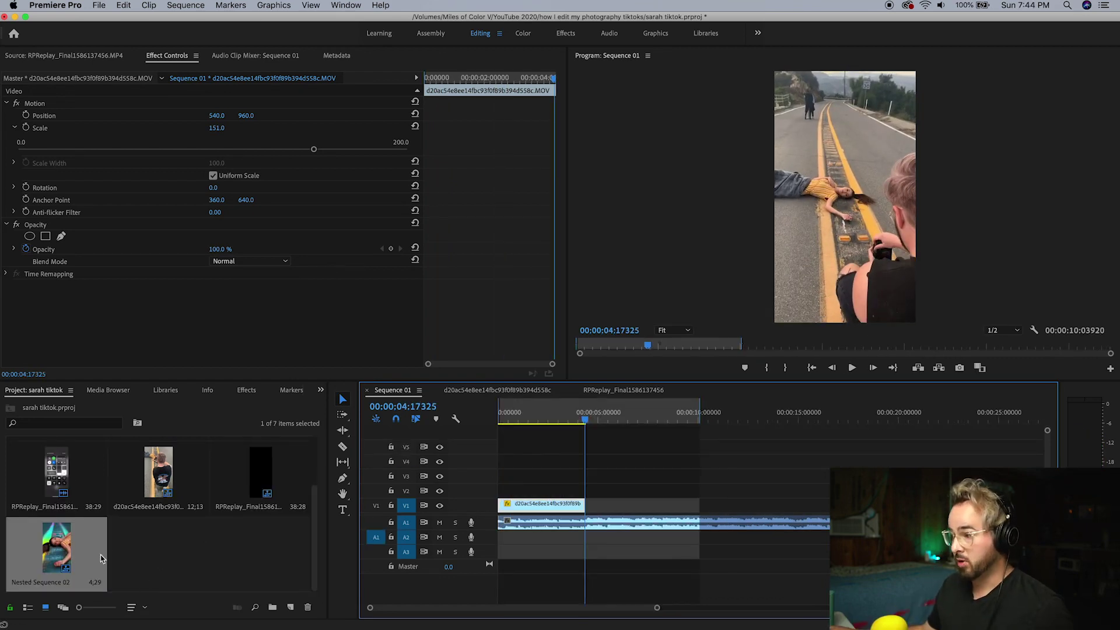
Place Nested Sequence 02 and the IMG_1372 photo on V1 after the BTS clip
drag(70, 550, 600, 509)
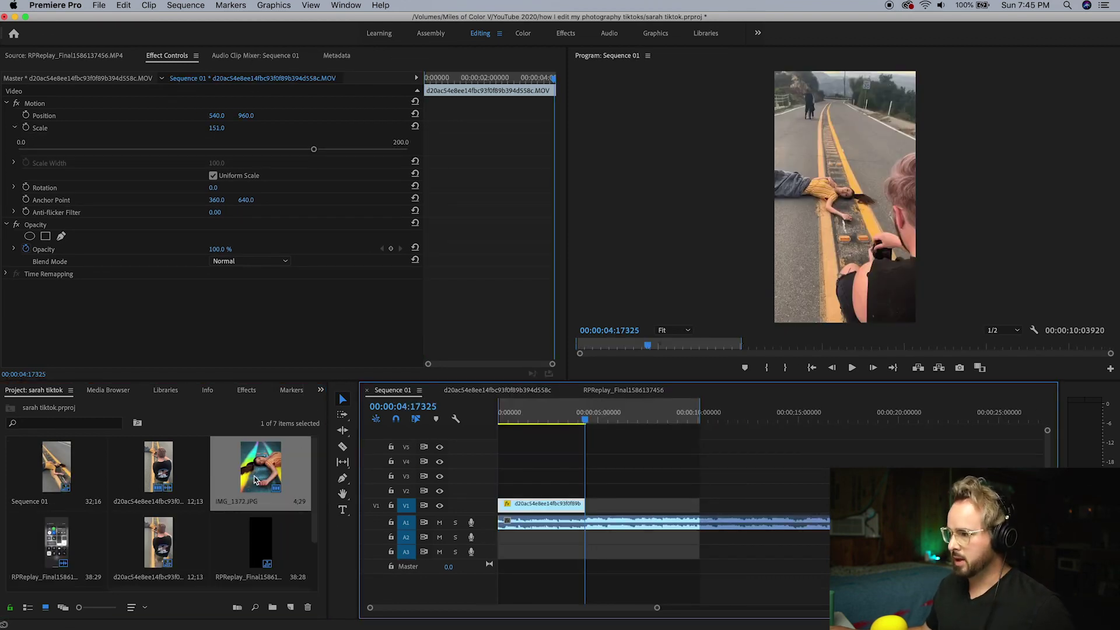
drag(255, 479, 591, 502)
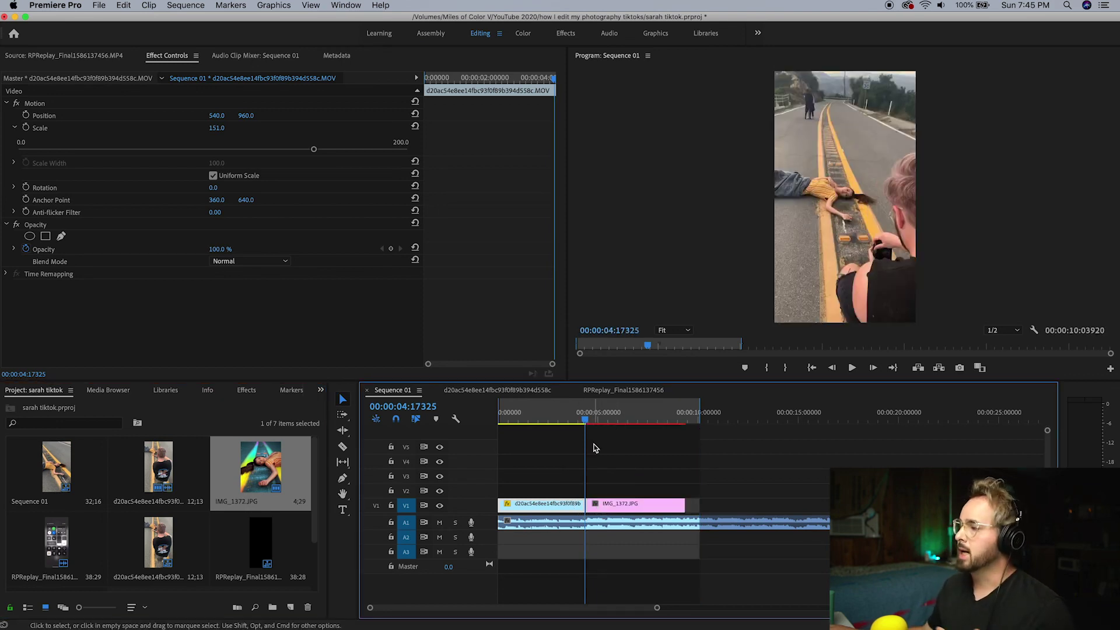
drag(587, 436, 603, 446)
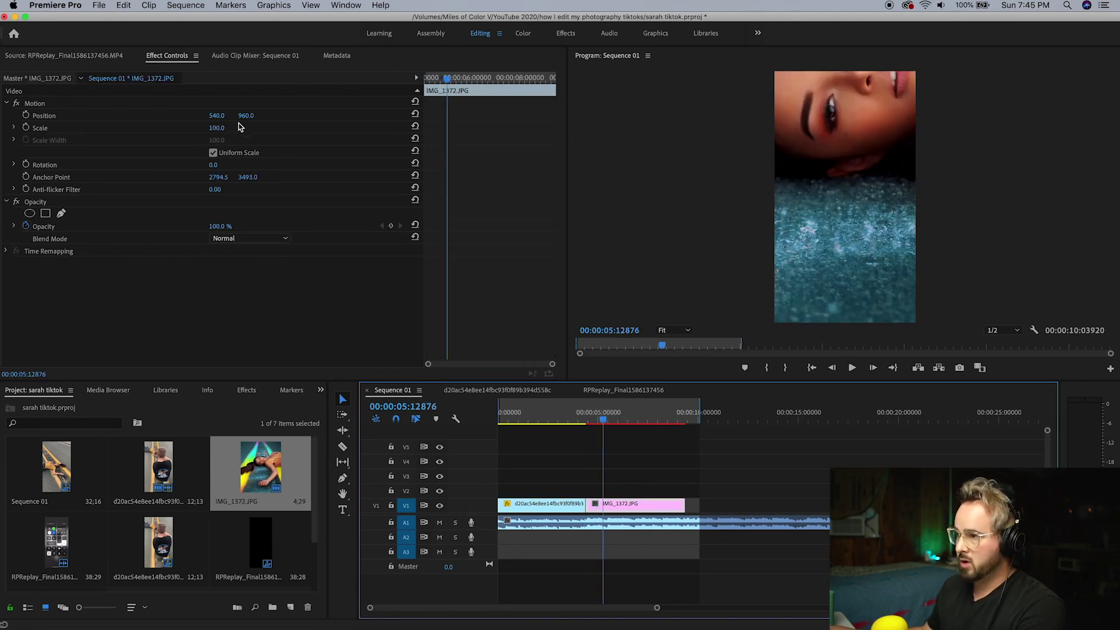
Set the photo's Scale to 27.8 and scrub across the cut from the road video
click(217, 129)
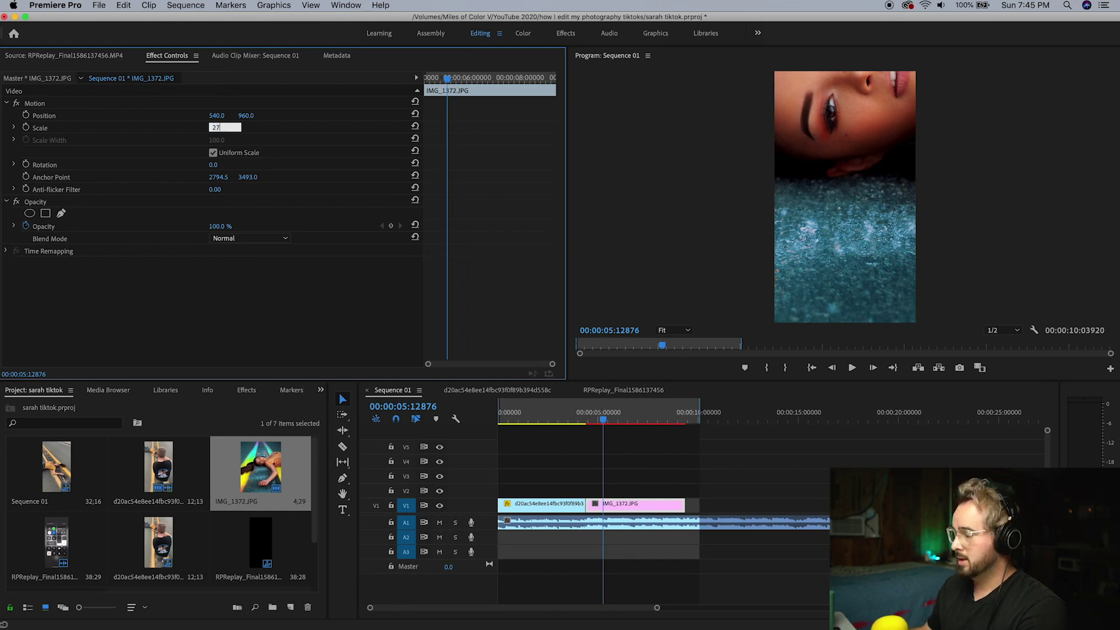
text(27.8)
key(Return)
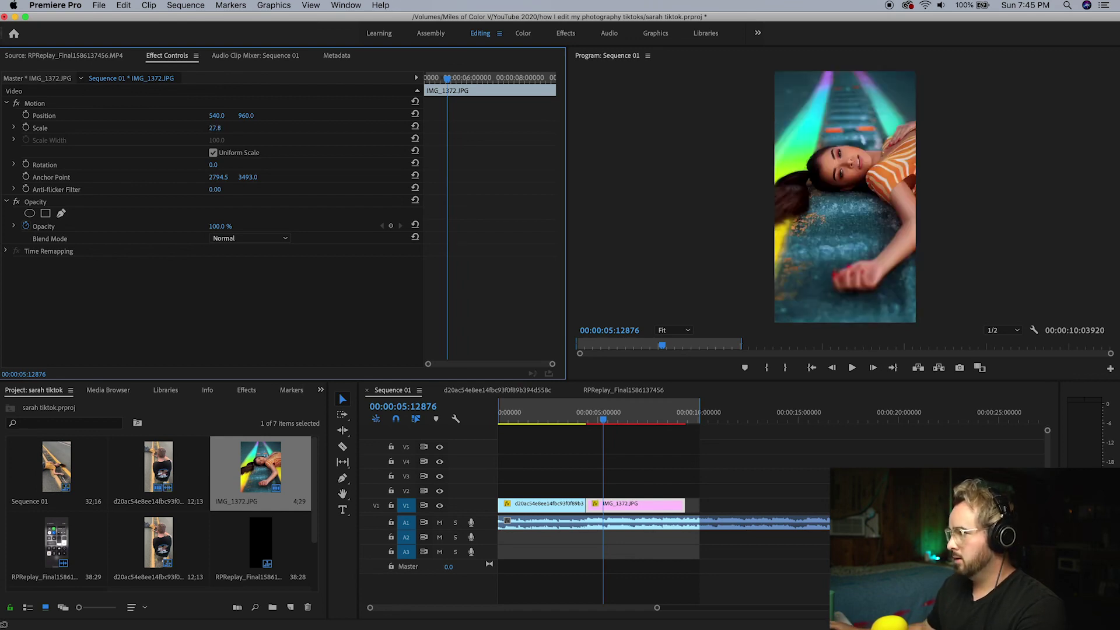
click(602, 418)
mouse_move(601, 417)
mouse_down()
mouse_move(544, 418)
mouse_move(604, 417)
mouse_up()
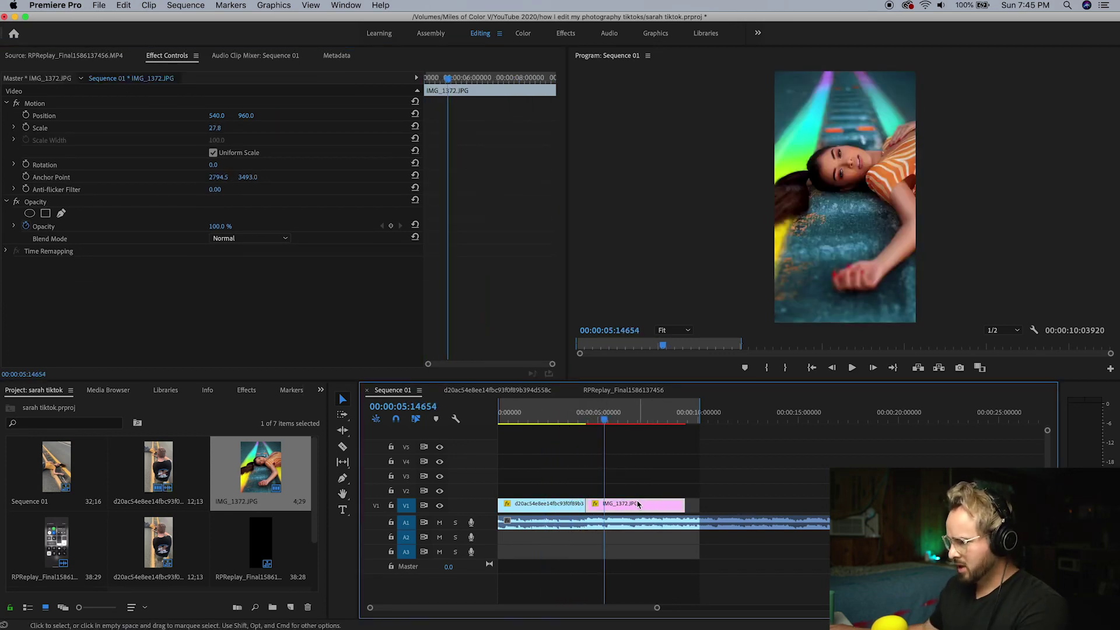
right_click(640, 508)
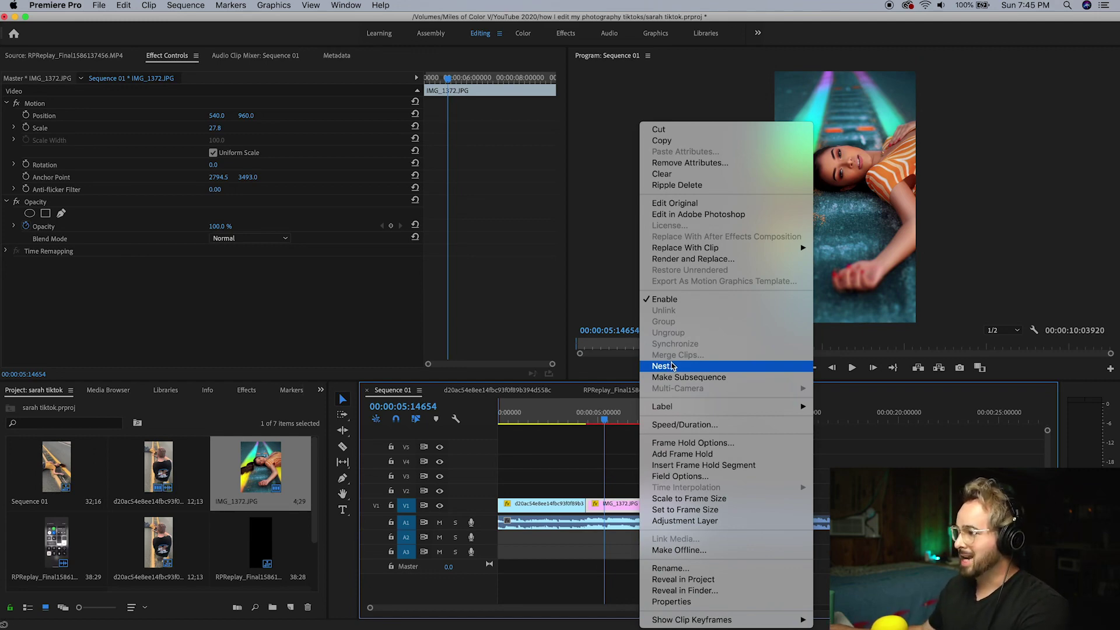
Nest the photo clip as Nested Sequence 03 with the default name and preview it
click(672, 366)
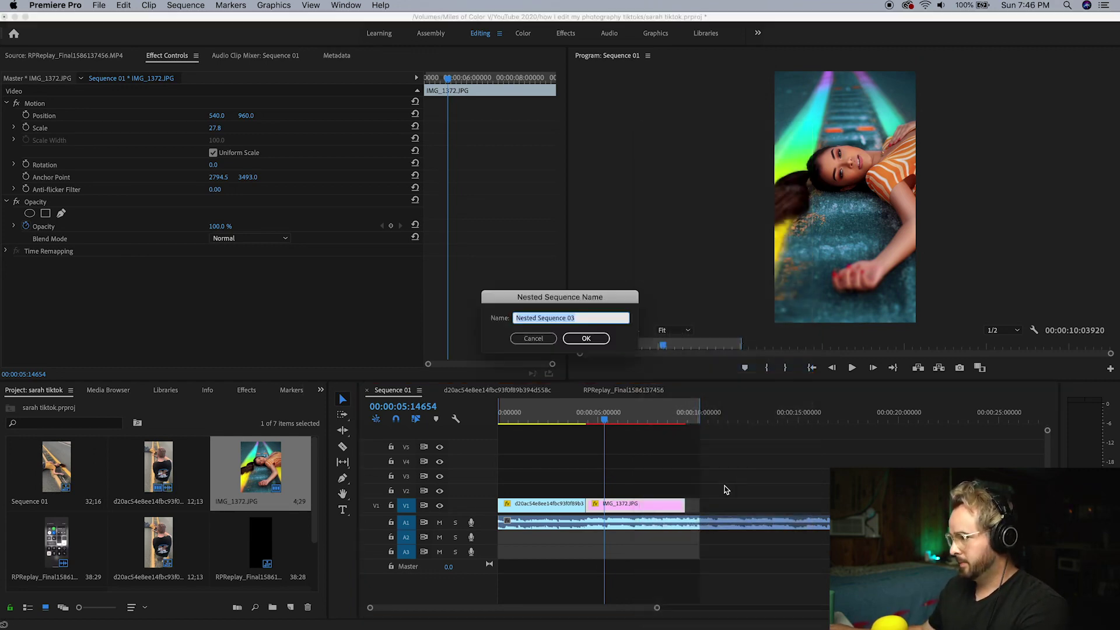
click(588, 338)
click(563, 426)
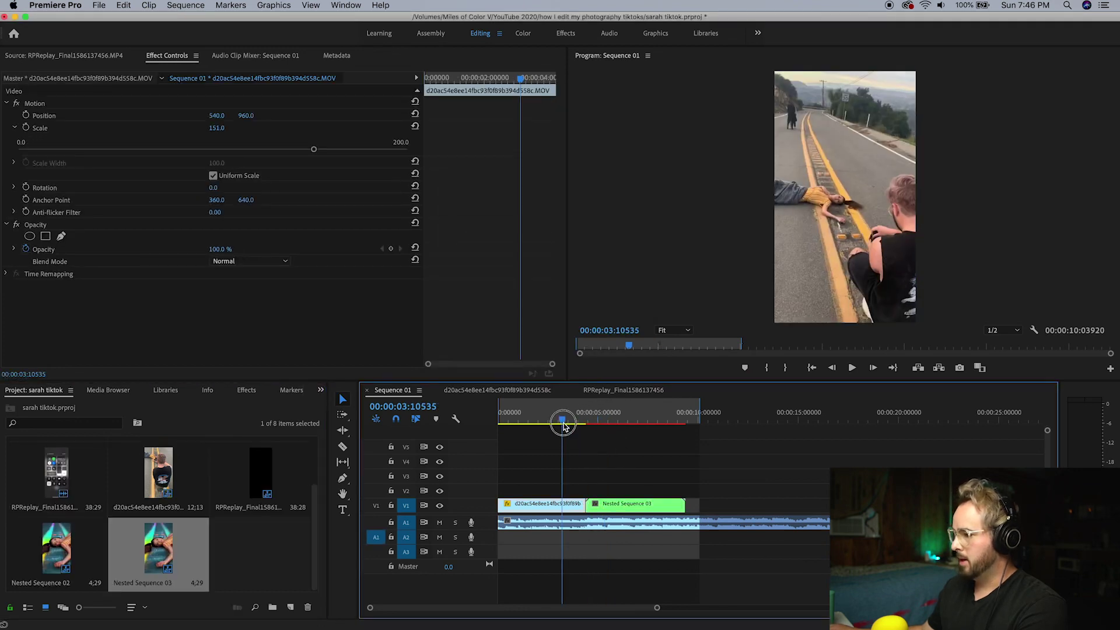
drag(564, 426, 590, 452)
key(space)
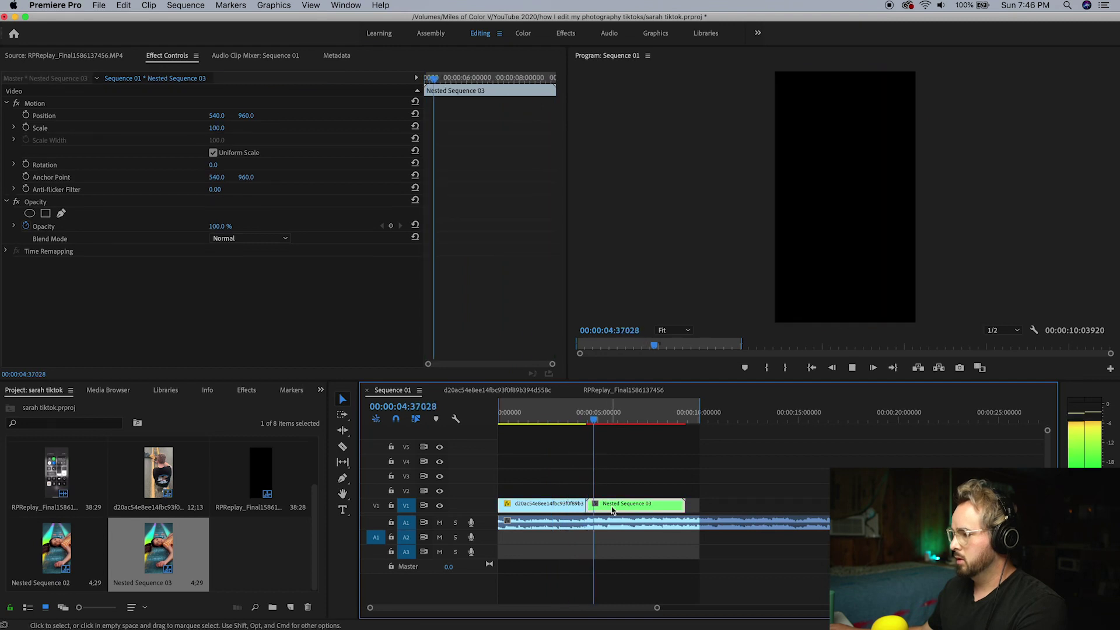
Move Nested Sequence 03 up to V3, then back onto V1 right after the road video
drag(612, 511, 523, 482)
click(558, 418)
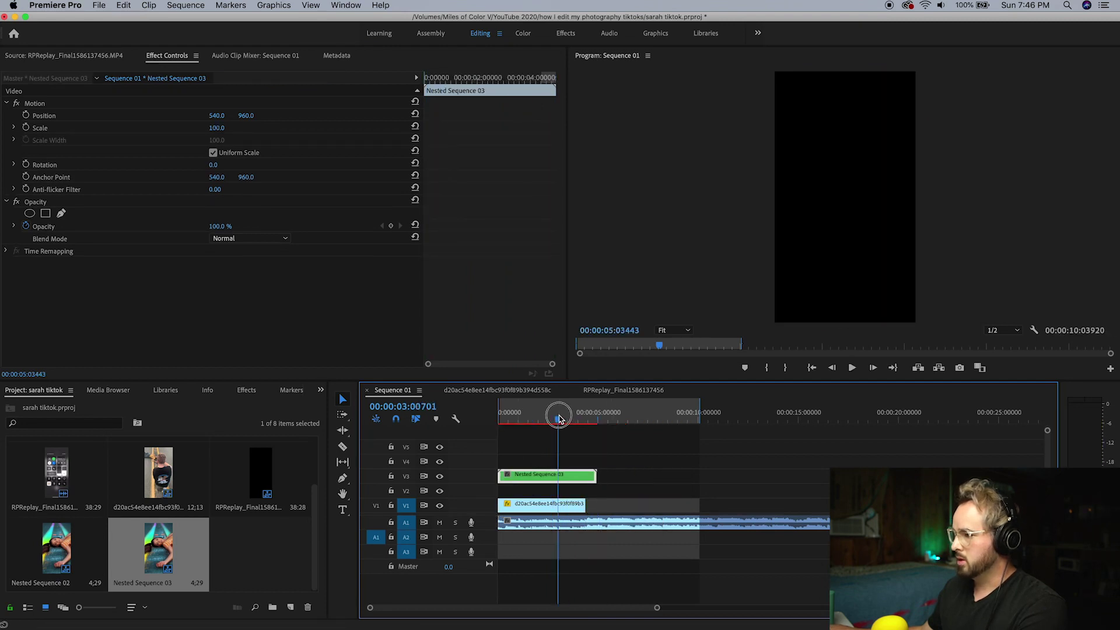
drag(559, 418, 495, 422)
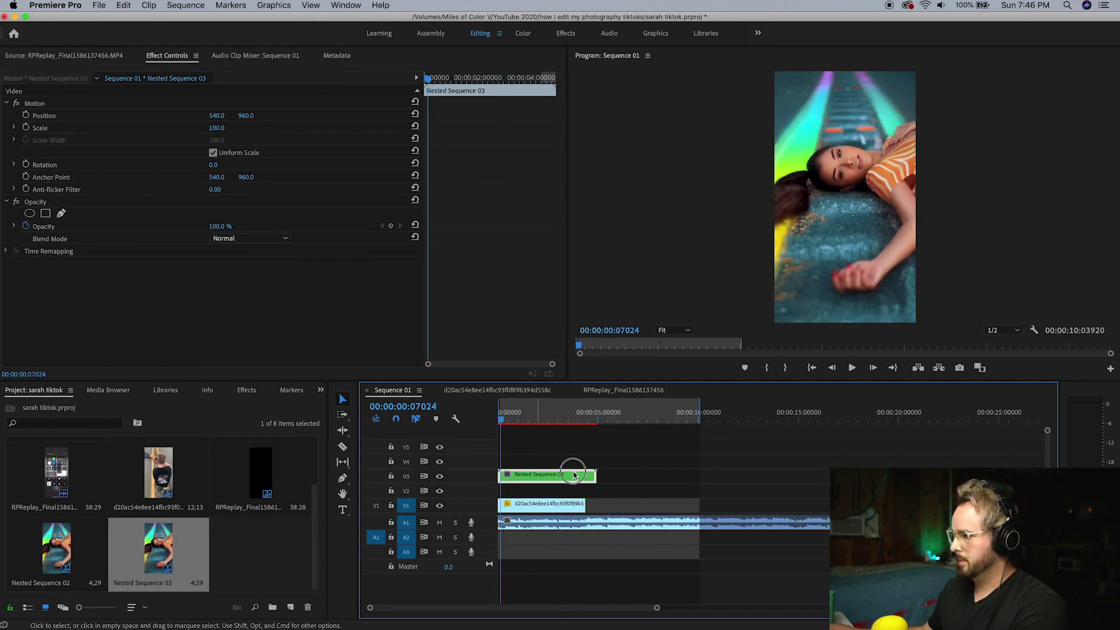
drag(573, 475, 661, 506)
Review the sequence, zoom the timeline, and line the playhead up with the nested clip's first frame
click(574, 422)
key(space)
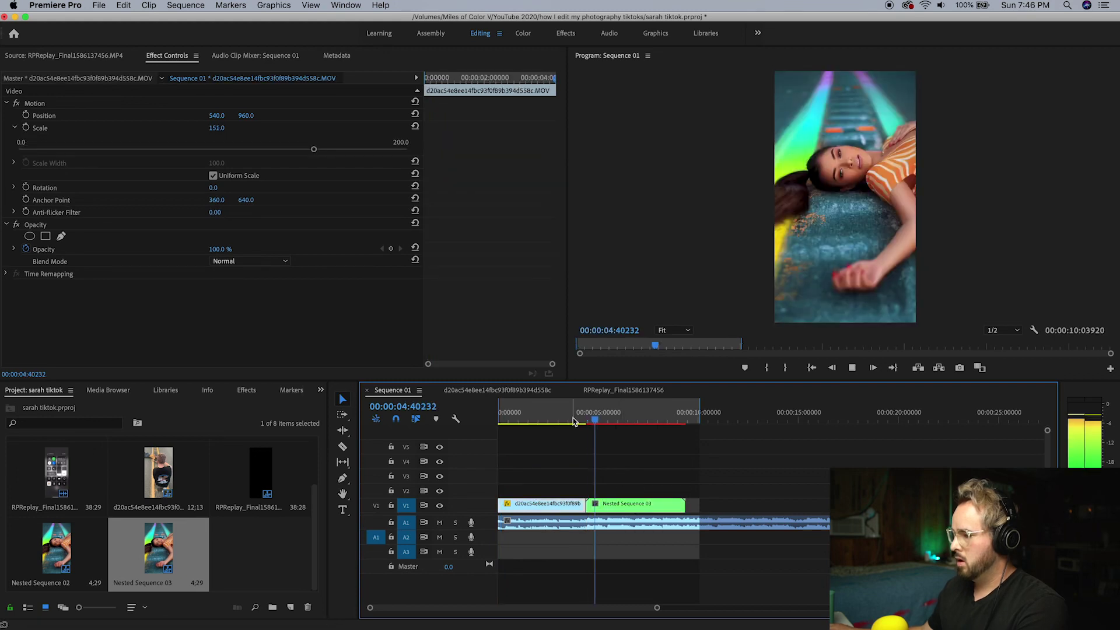
key(space)
click(591, 421)
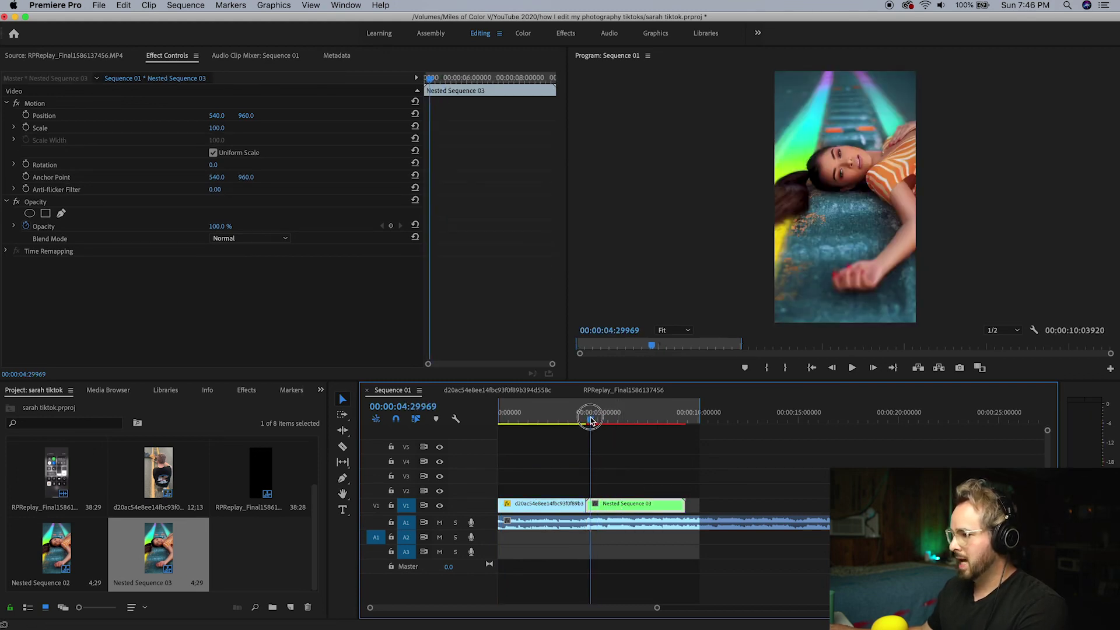
drag(591, 420, 588, 420)
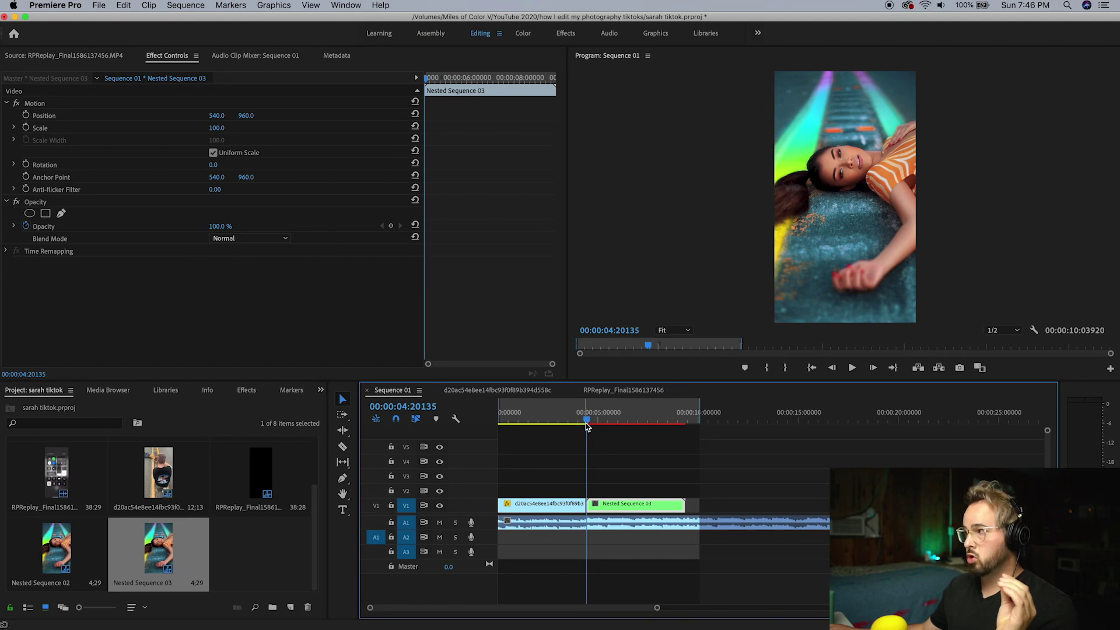
drag(657, 607, 588, 606)
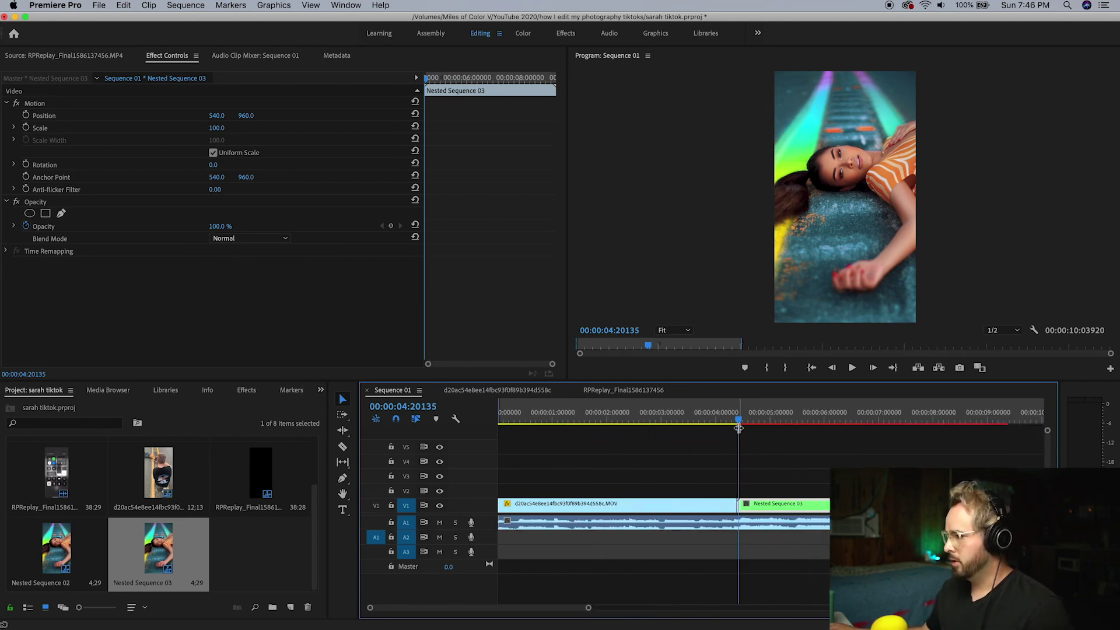
drag(739, 422, 737, 422)
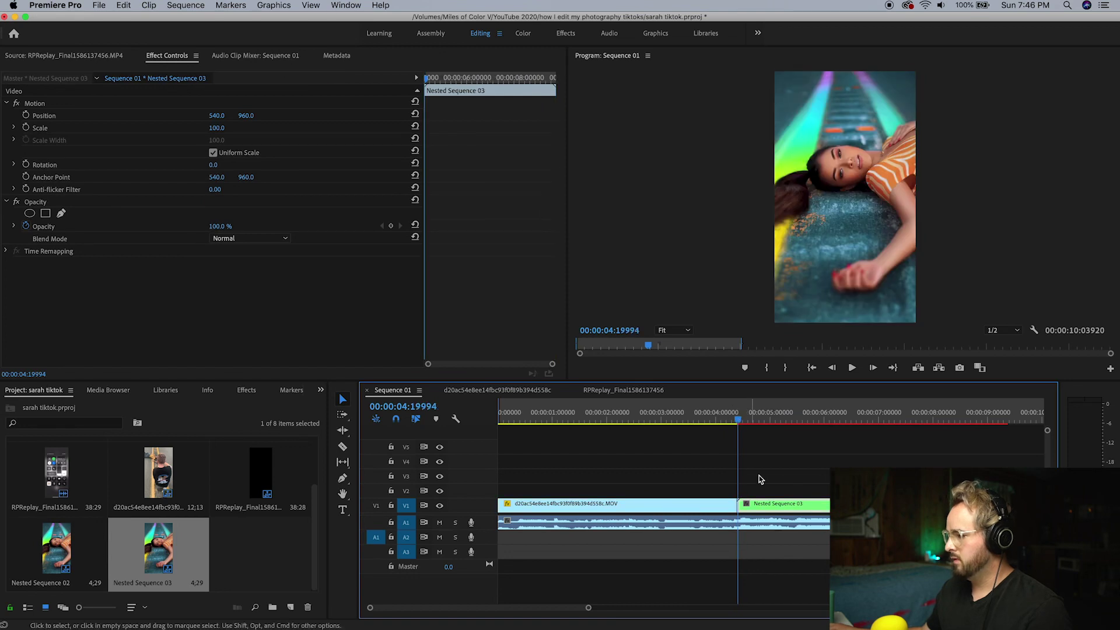
drag(588, 607, 515, 607)
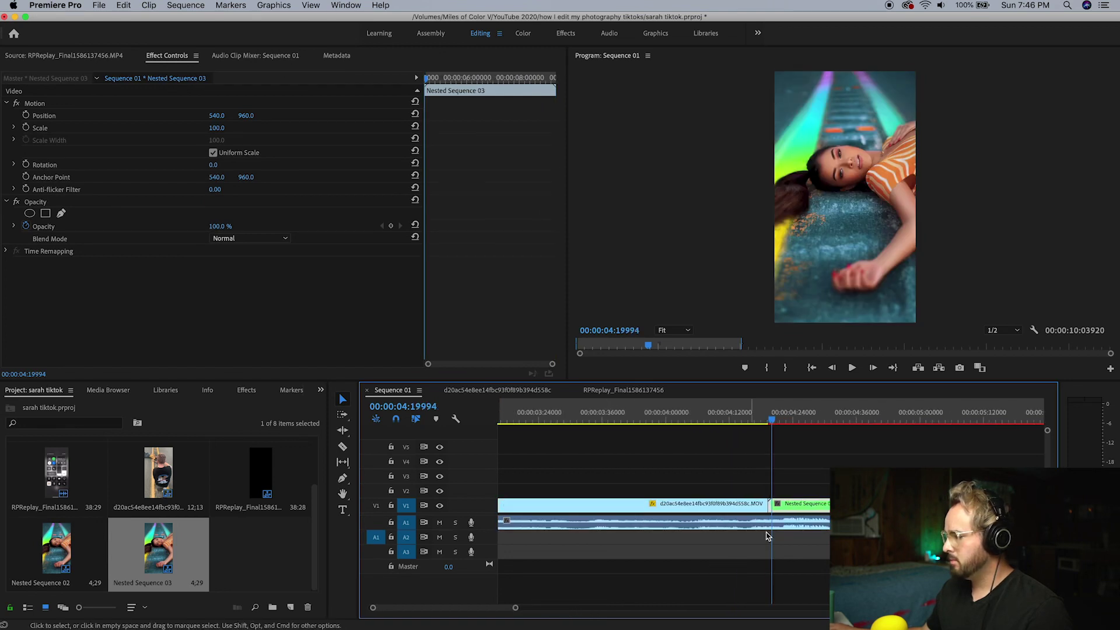
Set a starting Scale keyframe on Nested Sequence 03 and razor-split it at 7 seconds
click(769, 418)
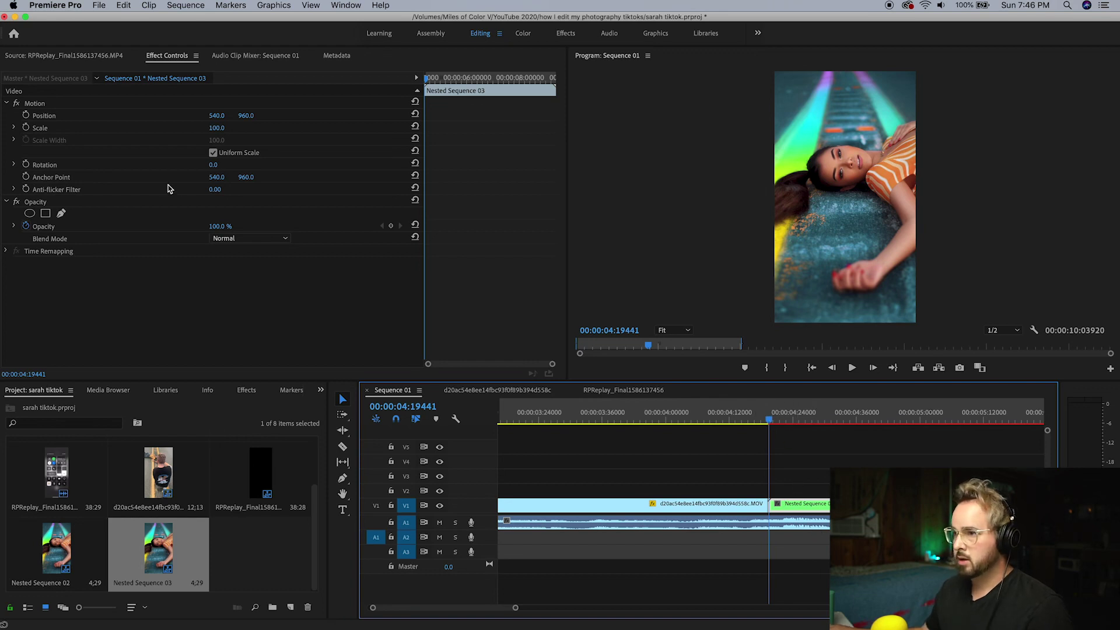
click(26, 128)
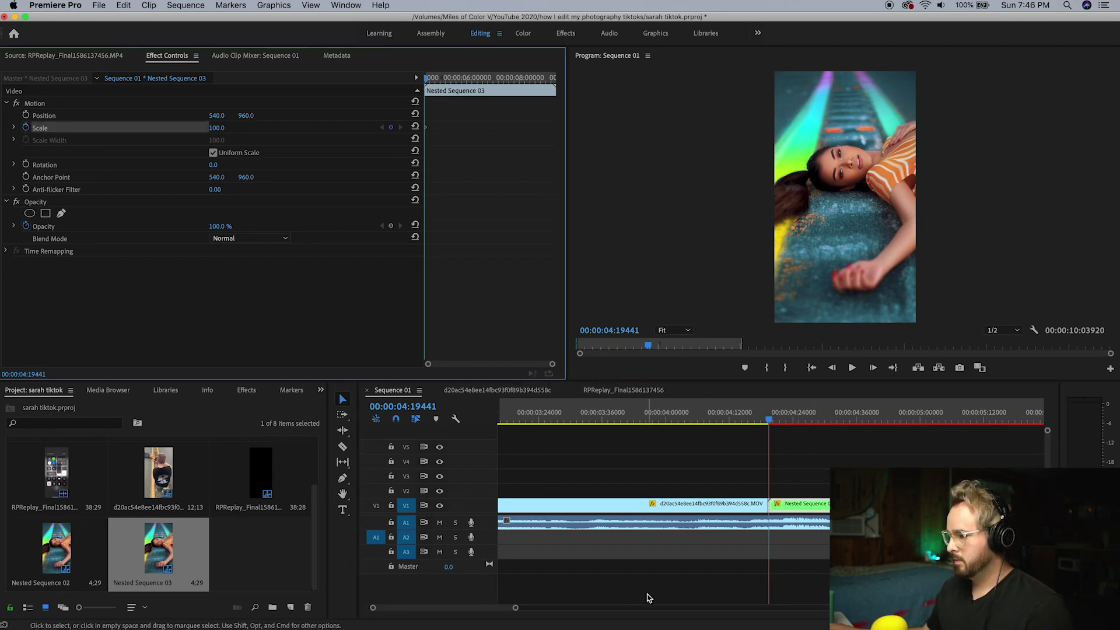
drag(515, 610, 568, 605)
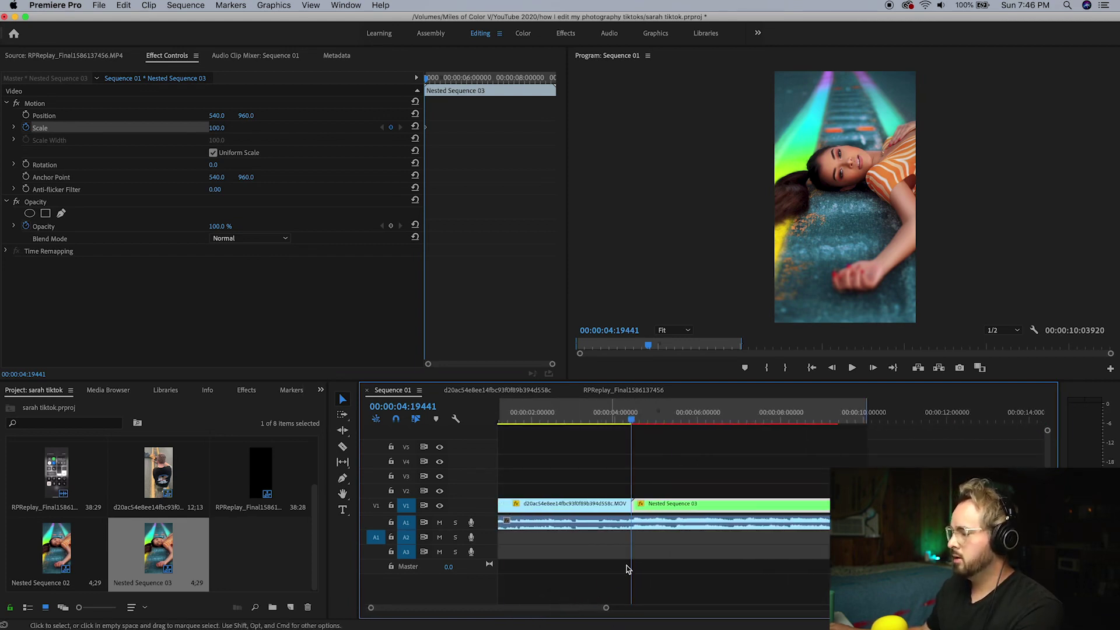
click(749, 421)
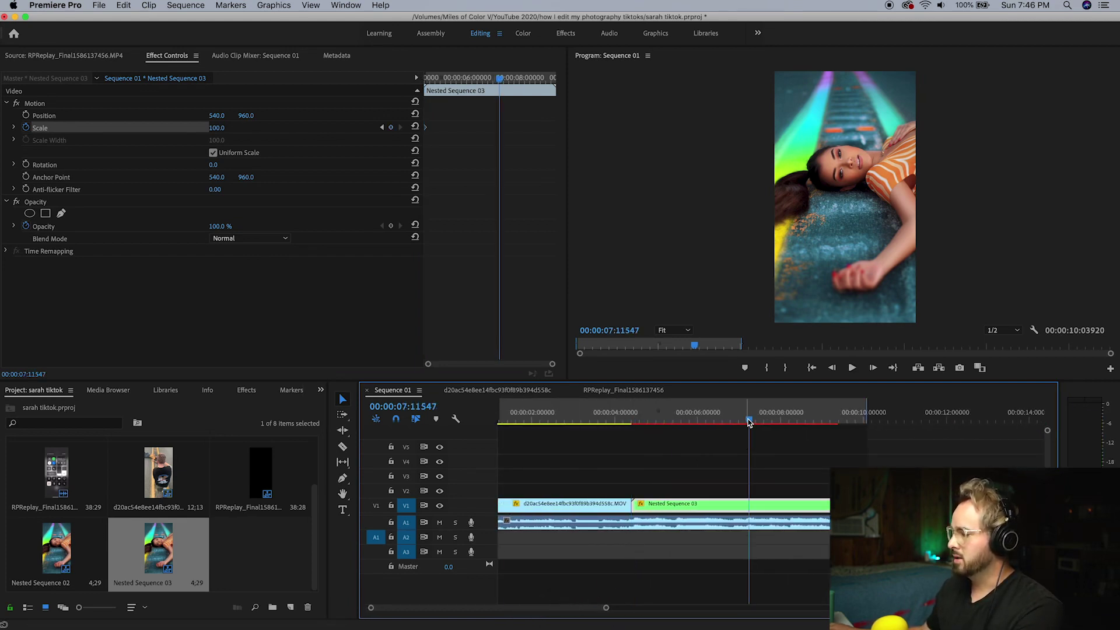
click(712, 420)
key(space)
key(space)
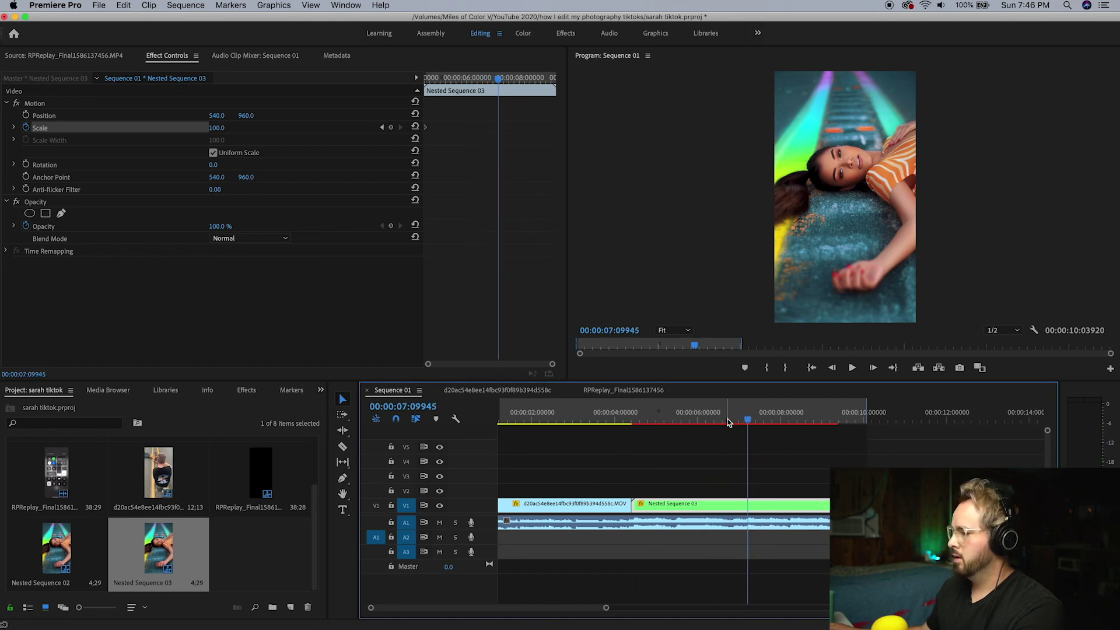
key(c)
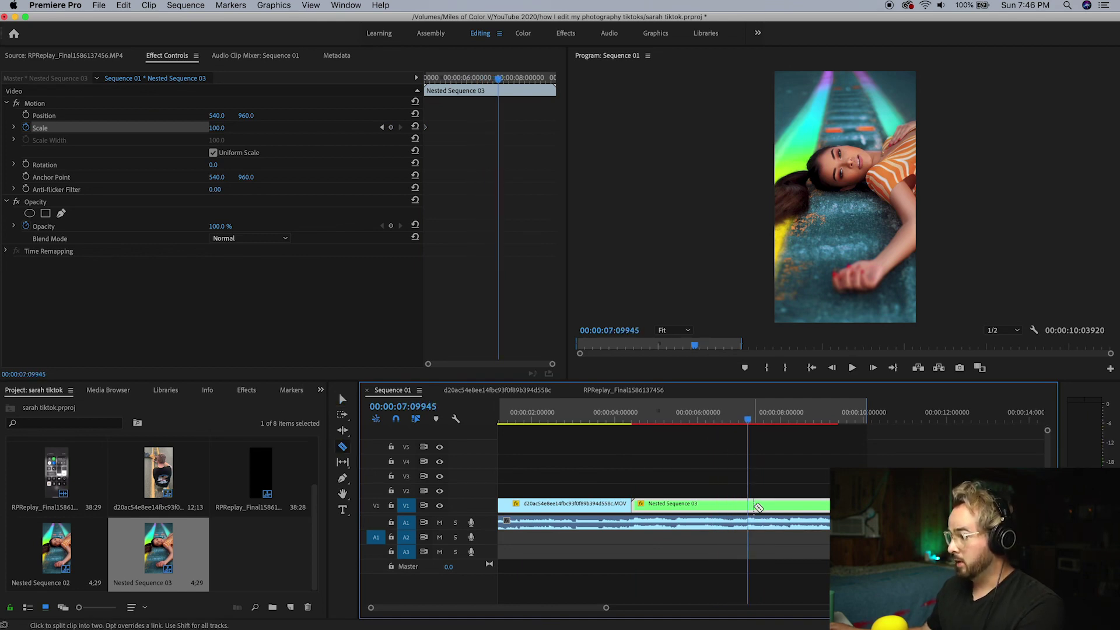
click(750, 504)
key(v)
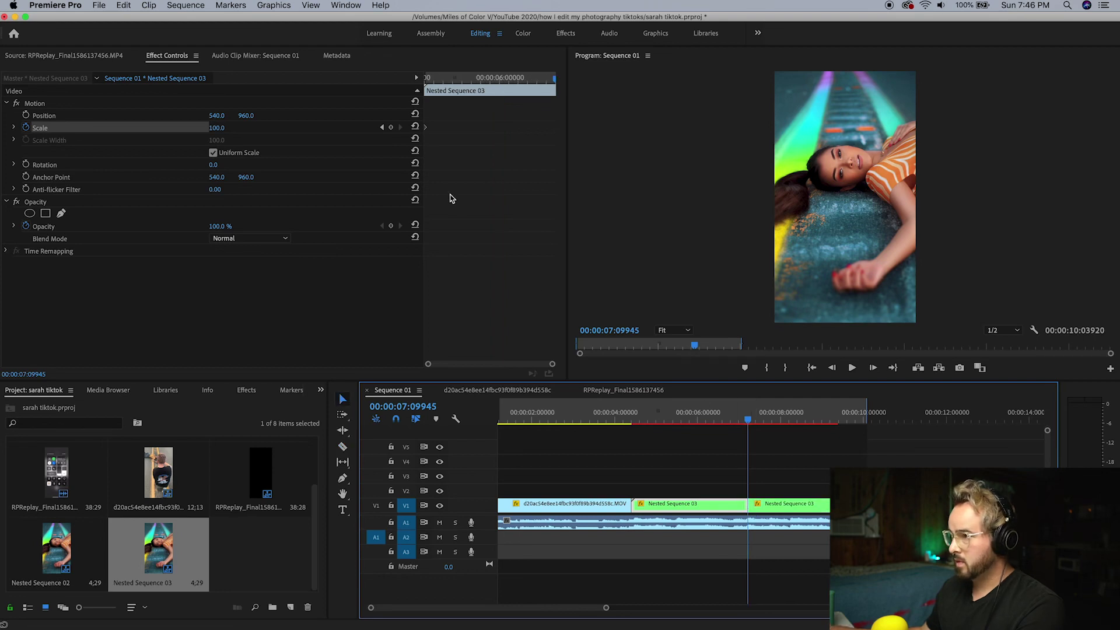
Add a Scale keyframe at the split point with a value of 103
click(392, 128)
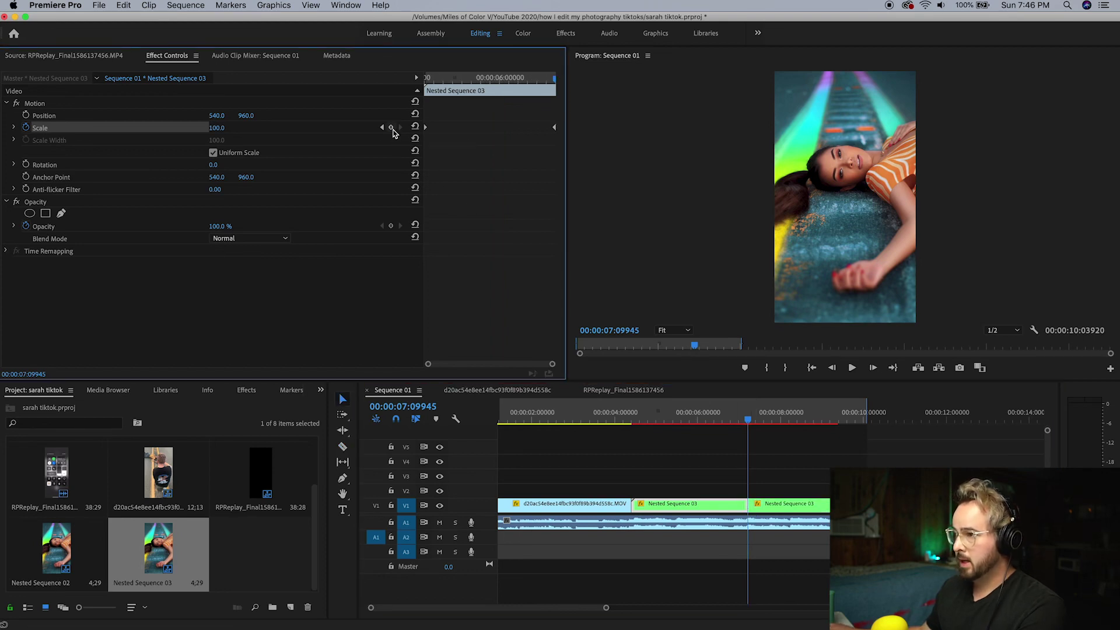
click(224, 127)
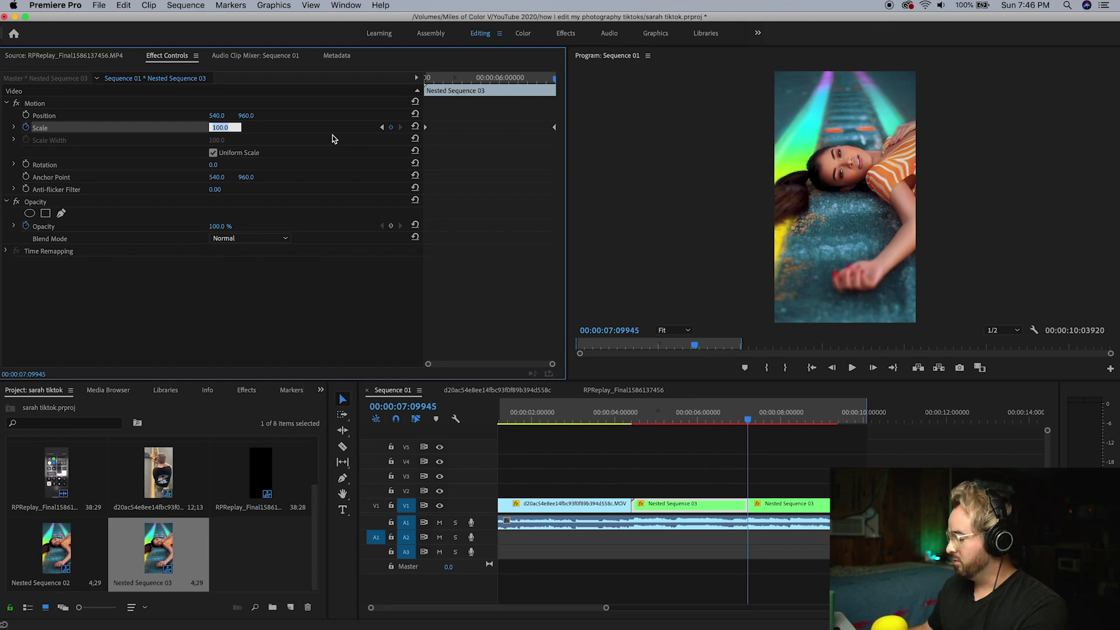
text(103)
key(Return)
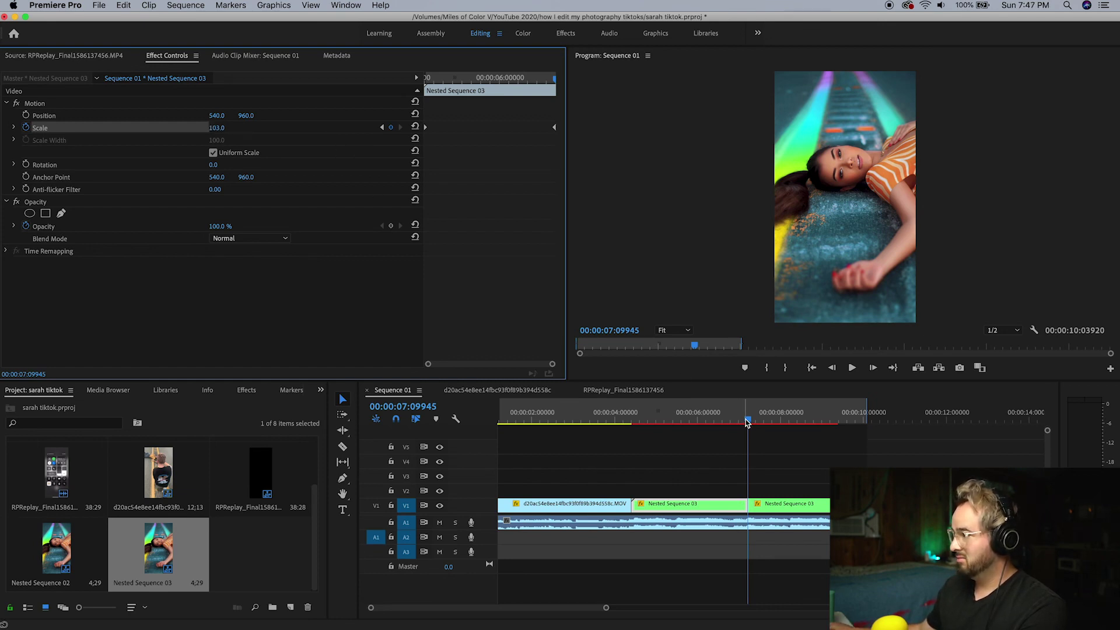
Preview the 100-to-103 zoom and place IMG_1372.JPG after the nested clip
drag(747, 421, 615, 431)
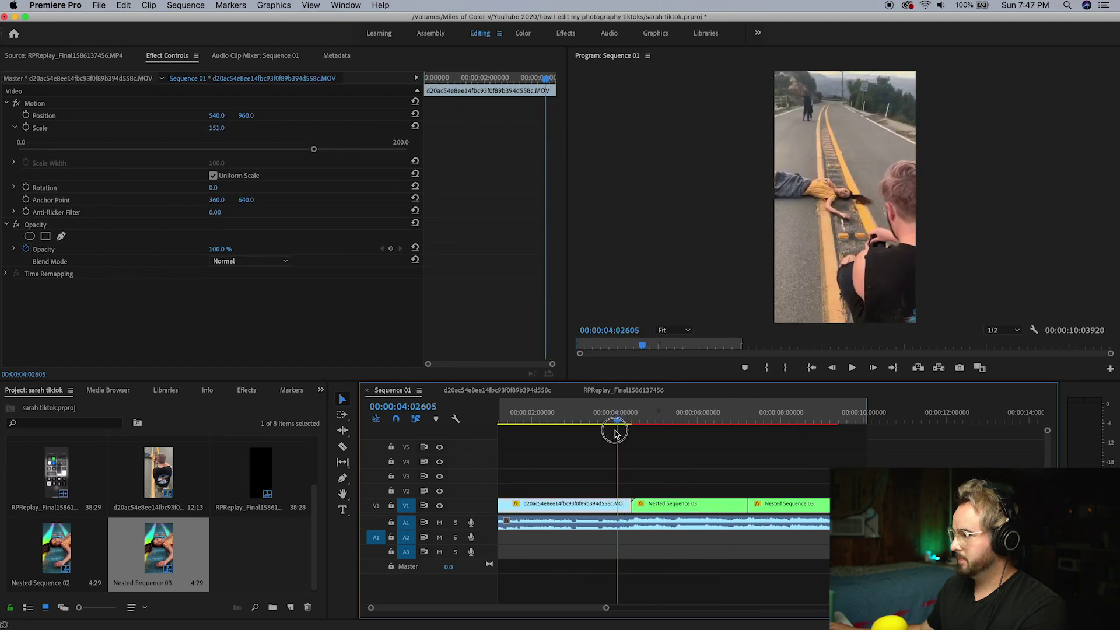
key(space)
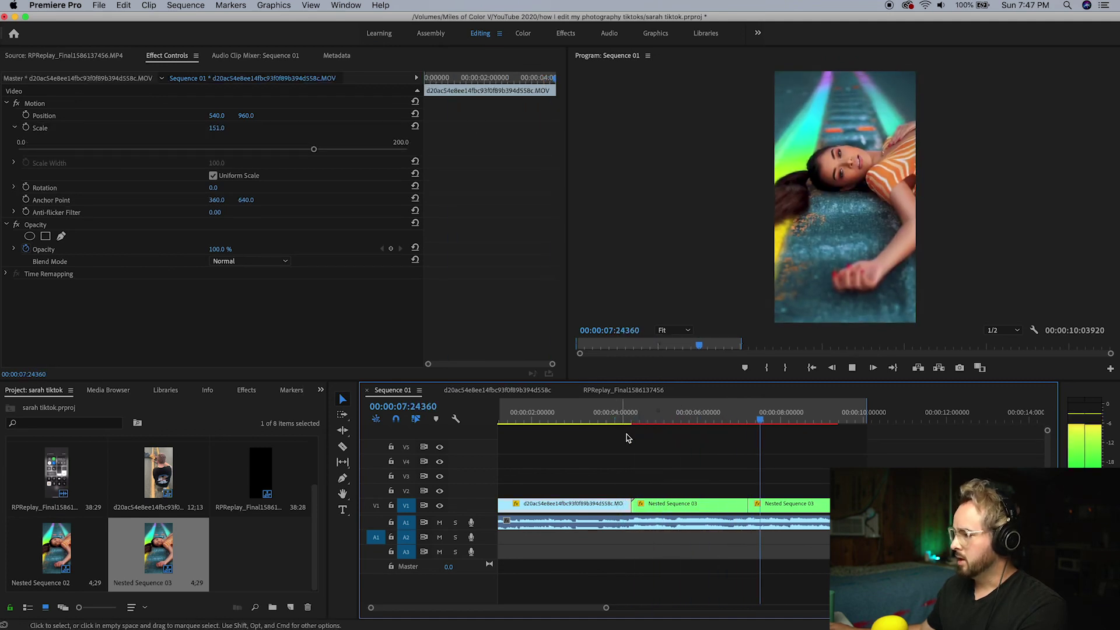
drag(680, 420, 747, 438)
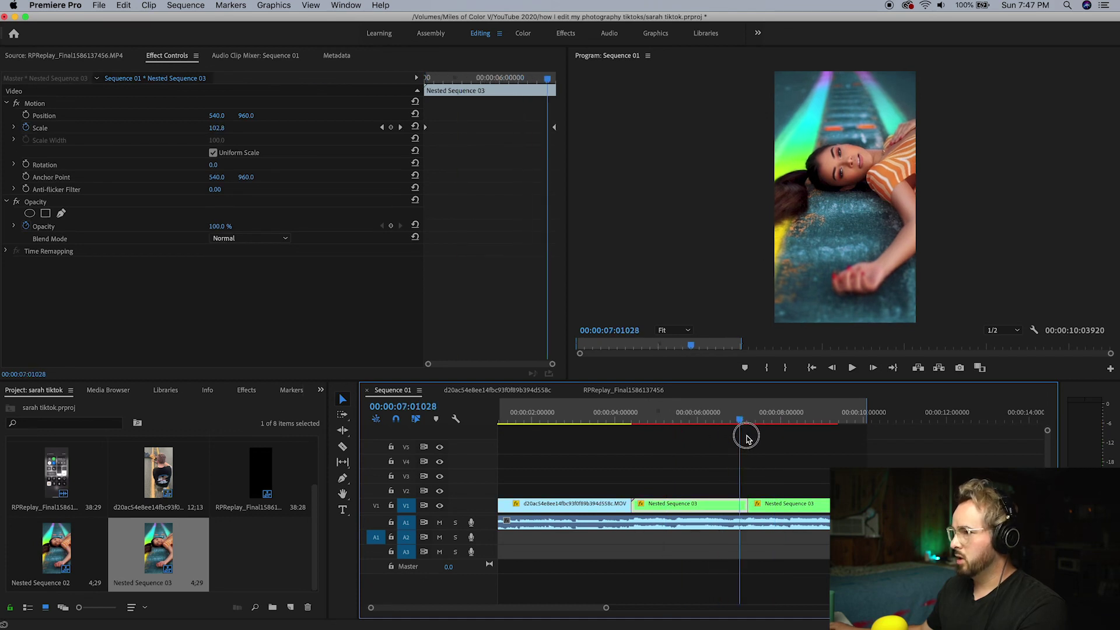
key(space)
key(space)
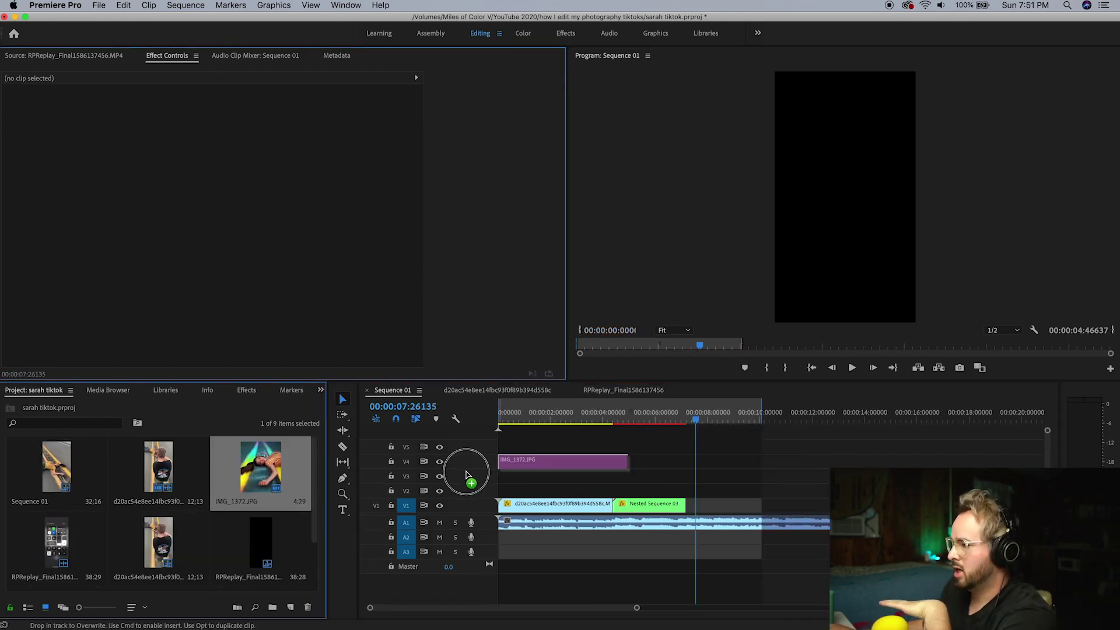
drag(464, 470, 693, 507)
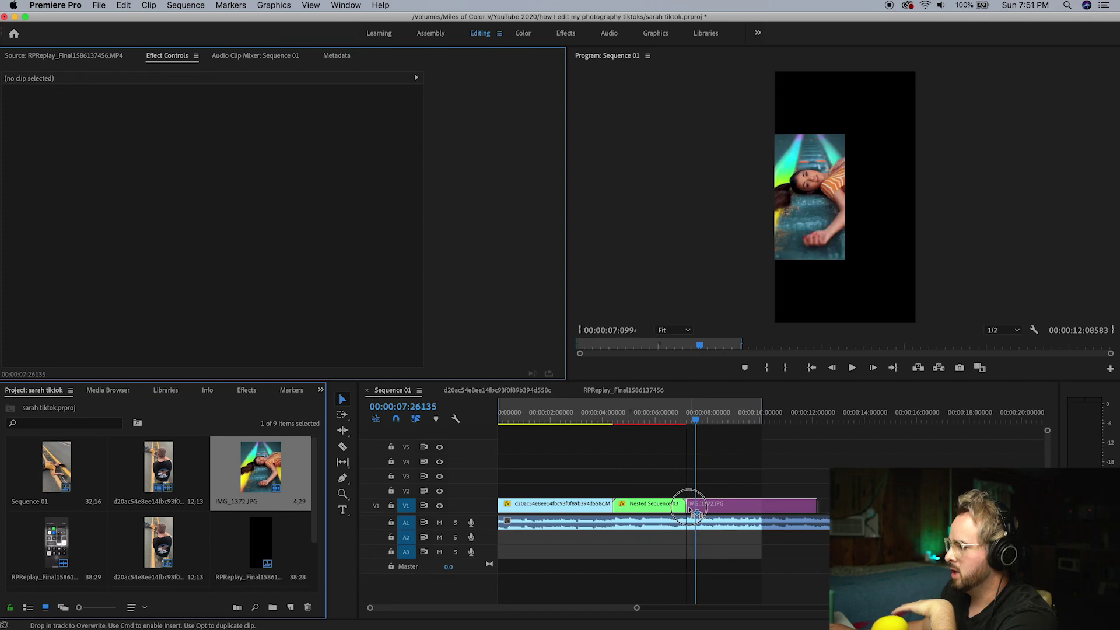
Rotate the IMG_1372.JPG photo 90° and scale it to 35
click(801, 505)
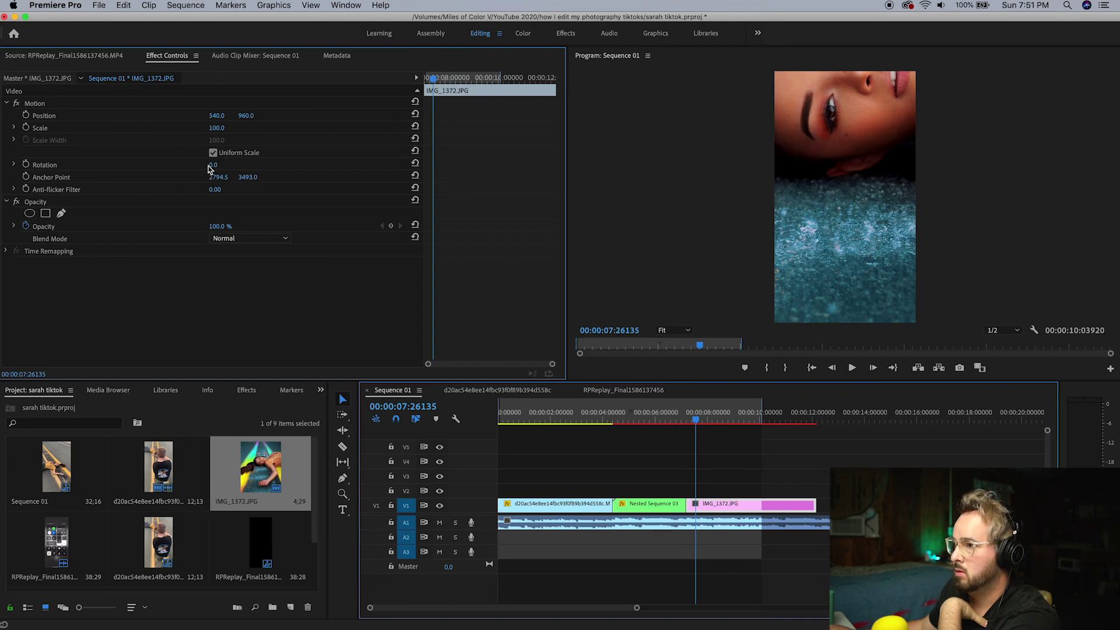
click(211, 169)
click(211, 165)
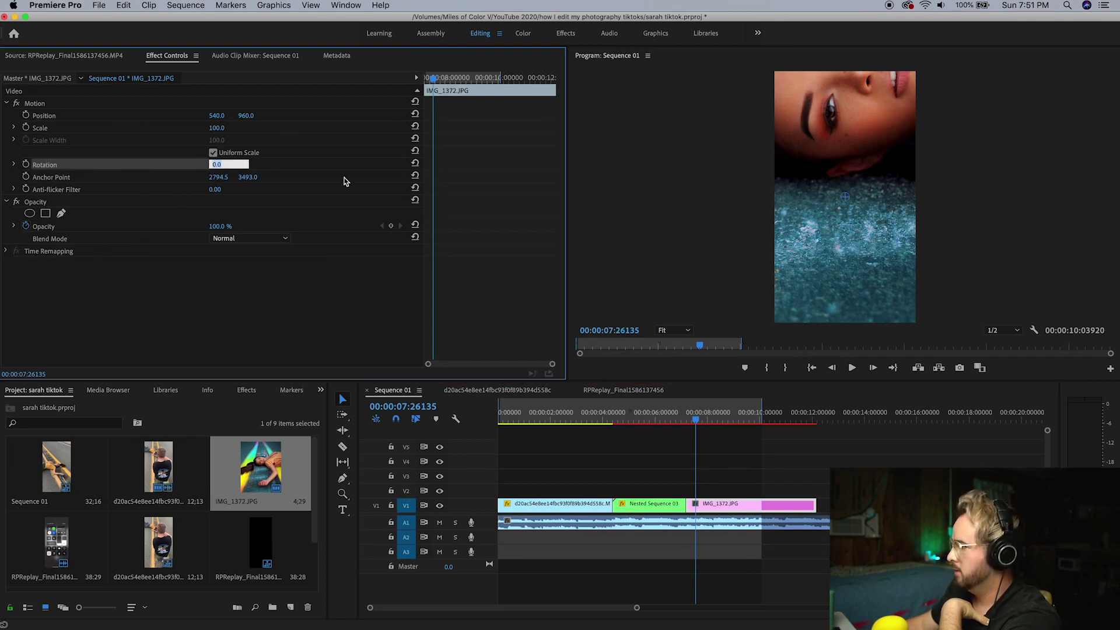
key(Return)
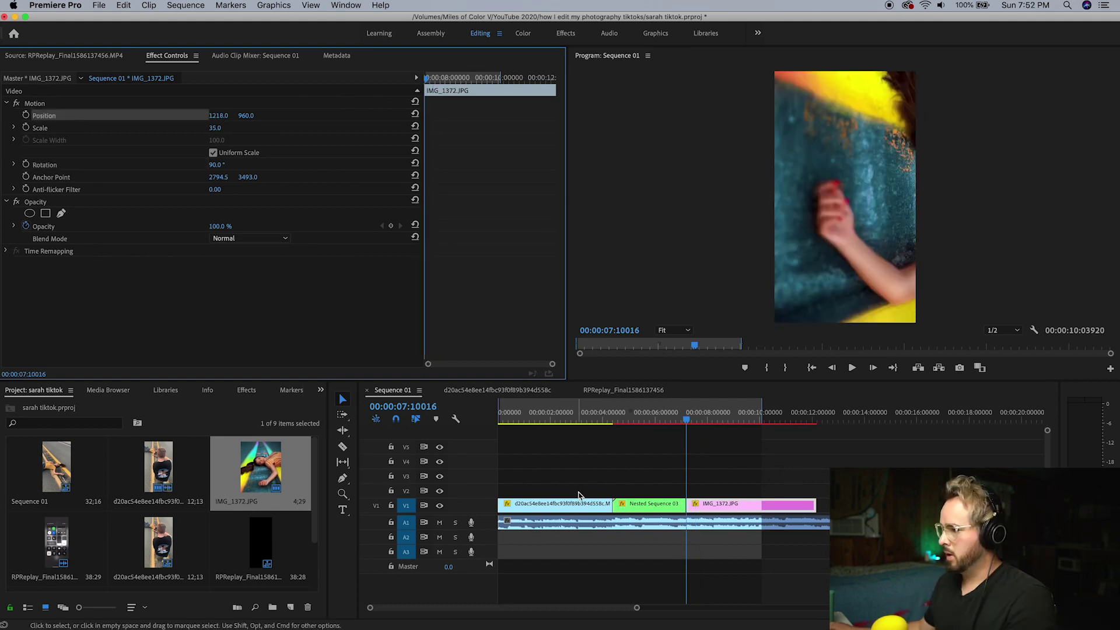
Zoom the timeline around the photo clip and park the playhead at its start
key(z)
click(729, 491)
key(=)
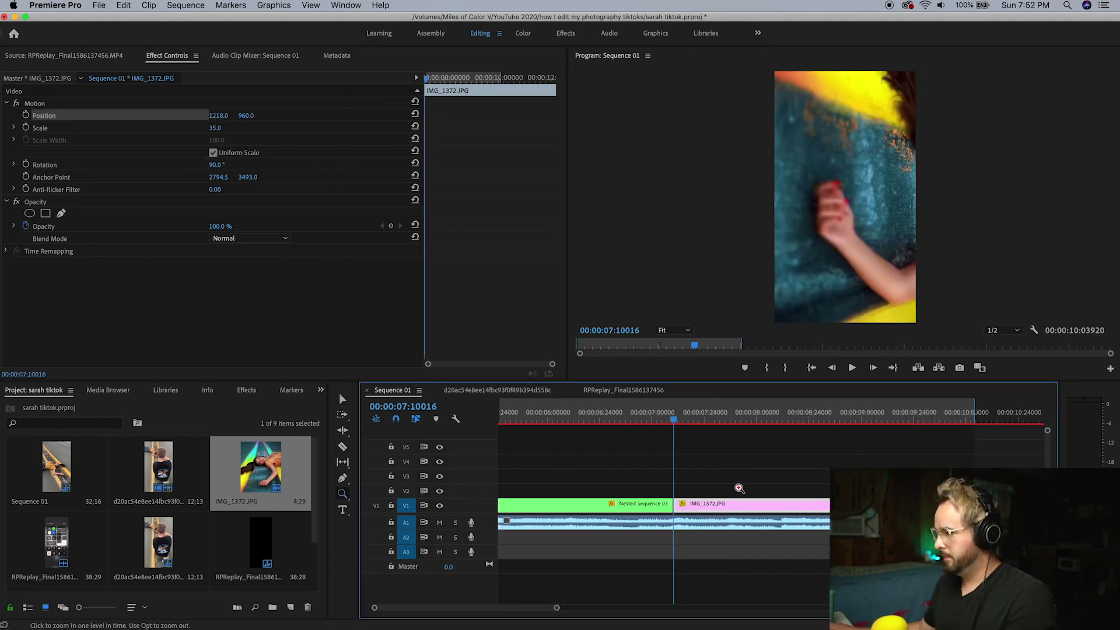
key(v)
drag(677, 418, 675, 418)
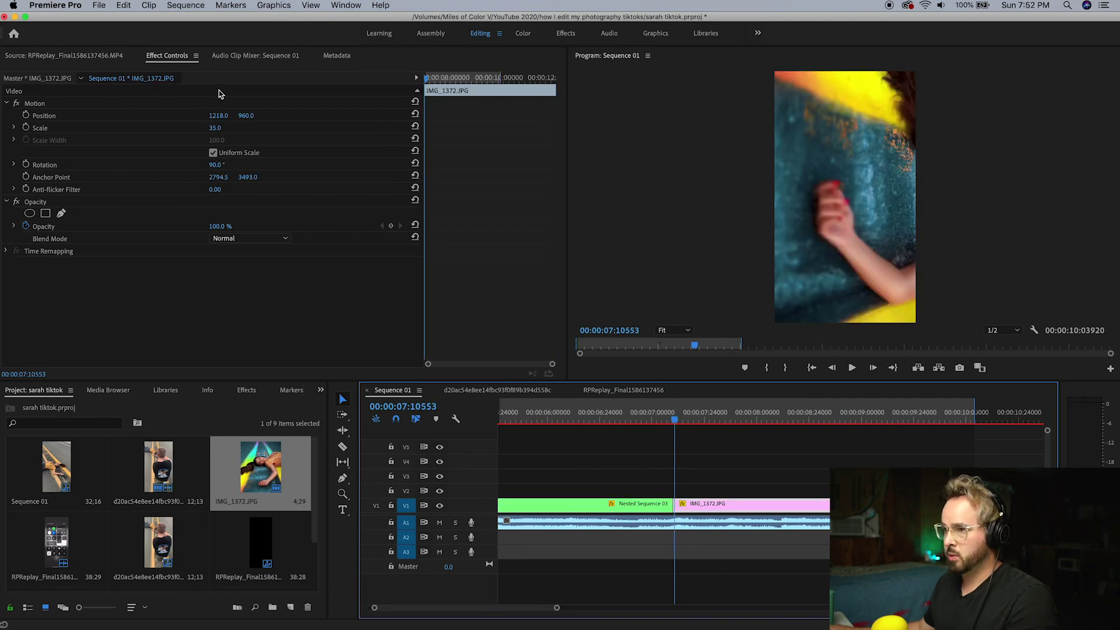
Set a starting Position keyframe on the photo and move the playhead to its last frame
click(27, 115)
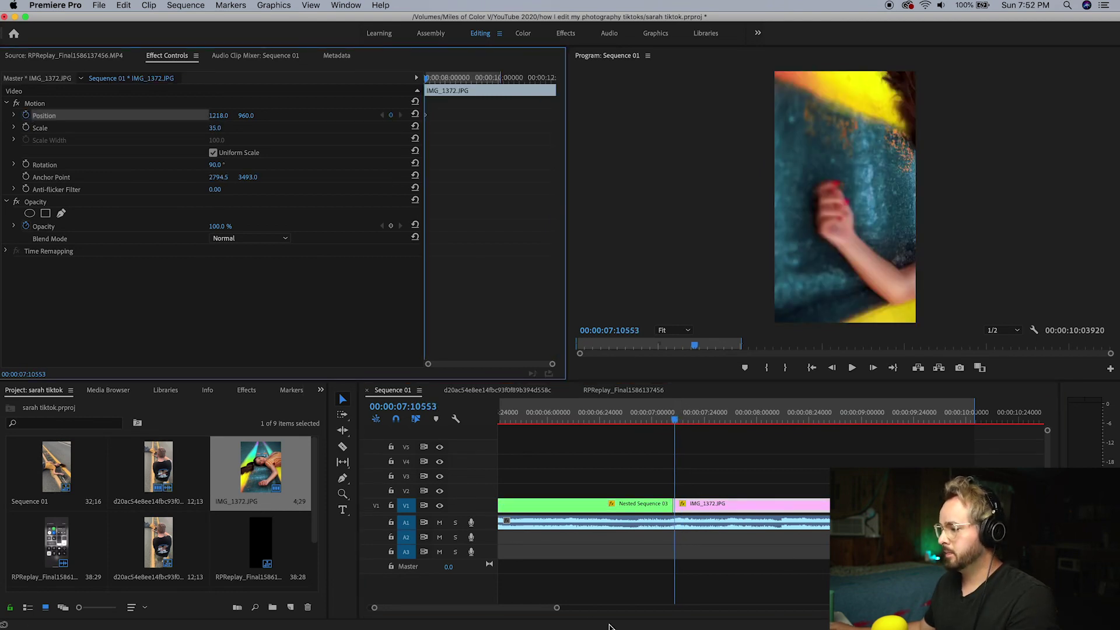
drag(557, 610, 624, 608)
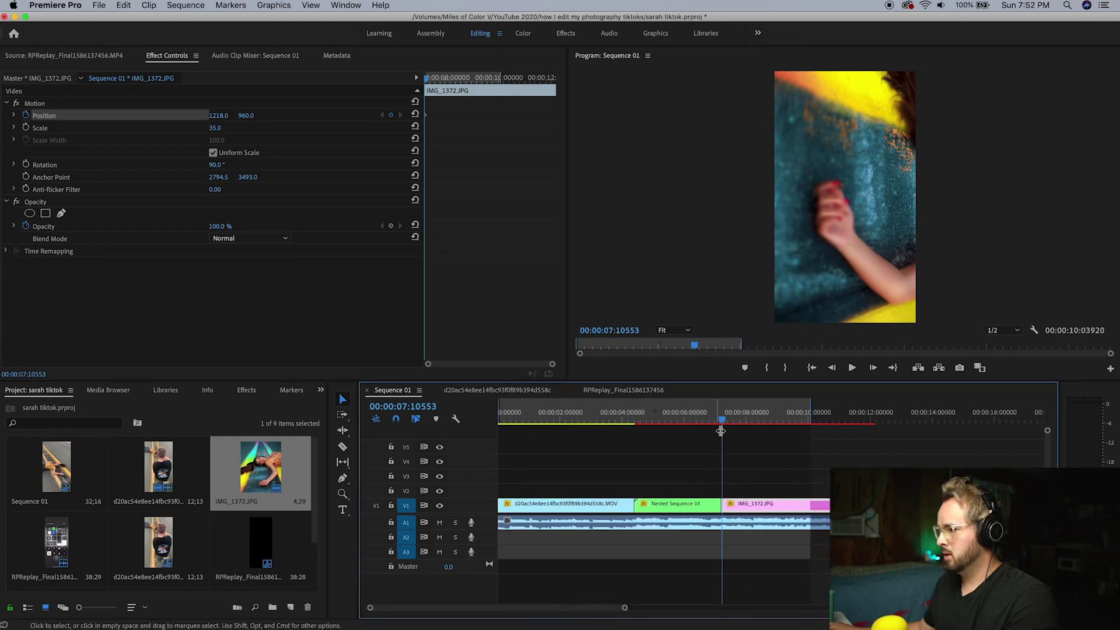
drag(747, 428, 842, 421)
key(c)
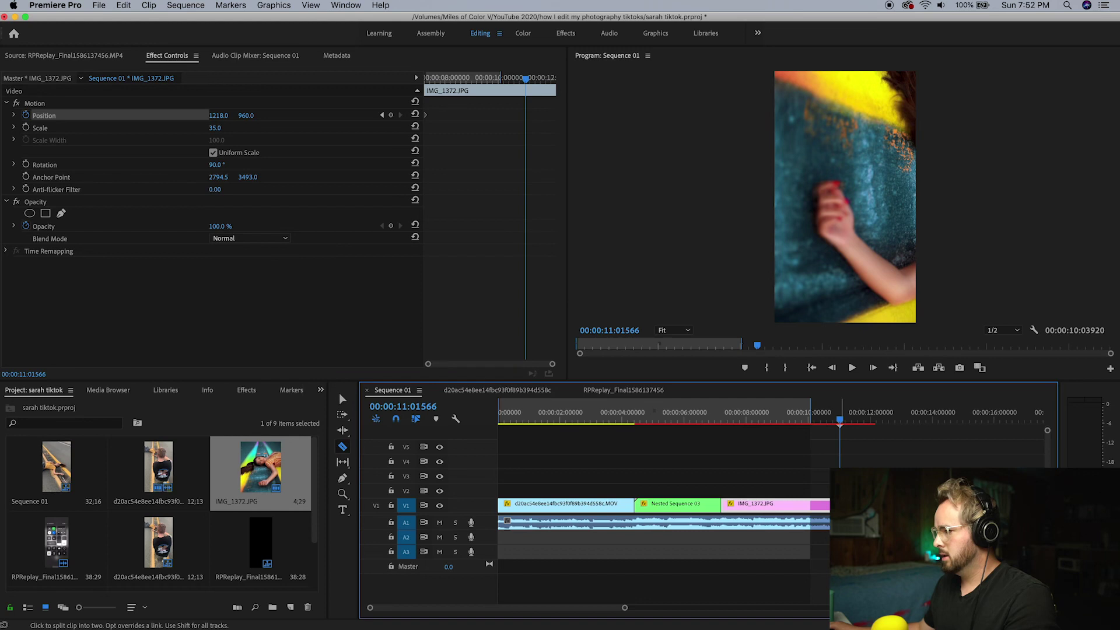
key(v)
click(842, 437)
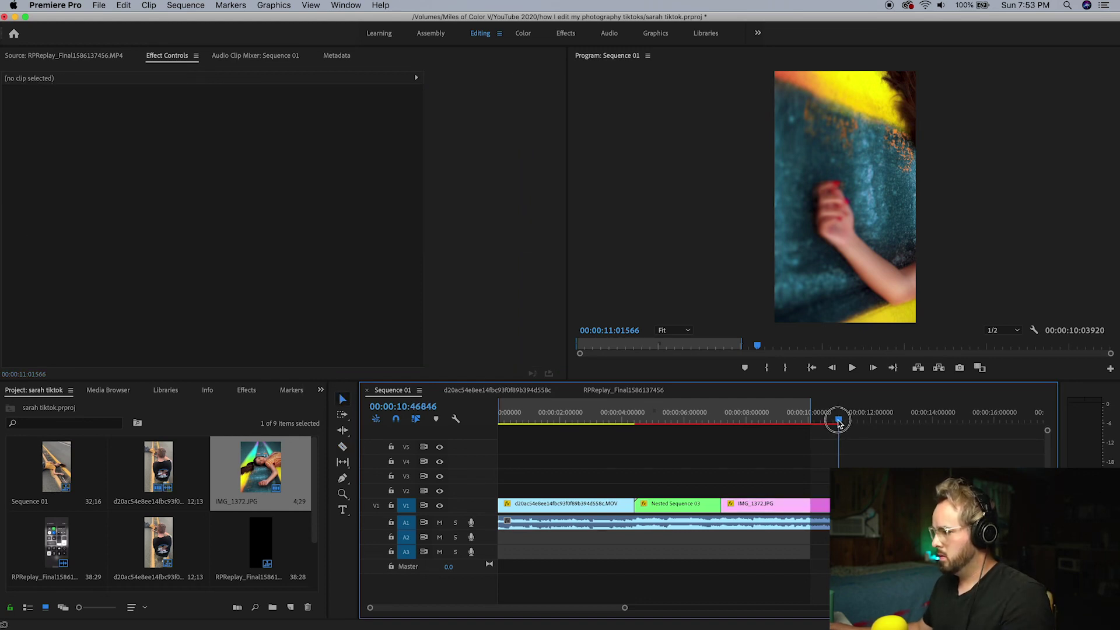
drag(840, 422, 837, 434)
key(z)
click(601, 511)
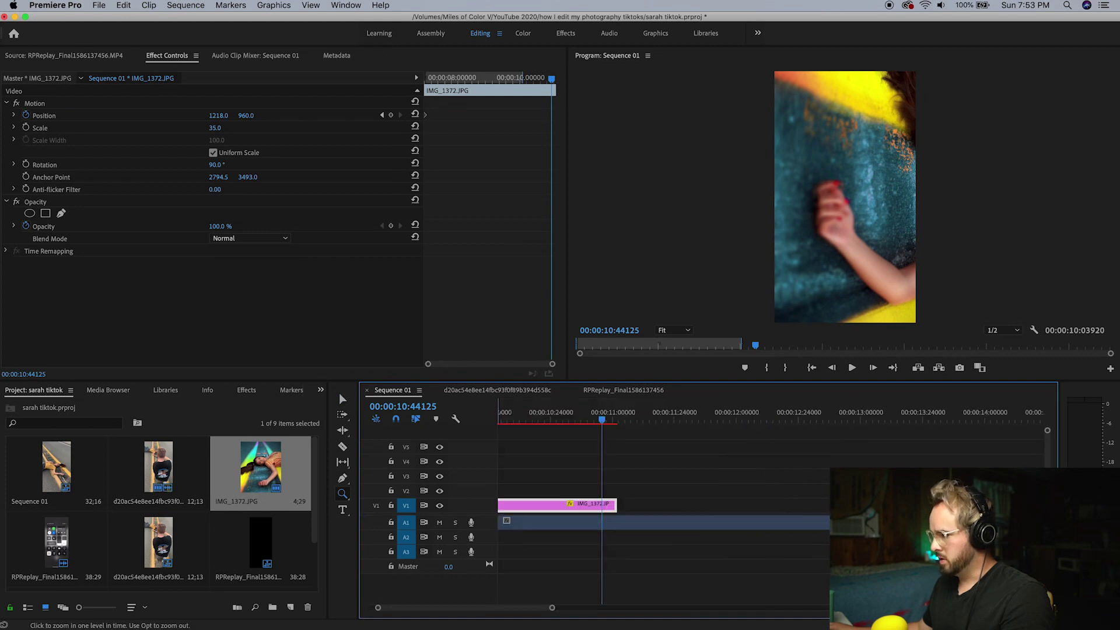
key(v)
drag(603, 419, 616, 420)
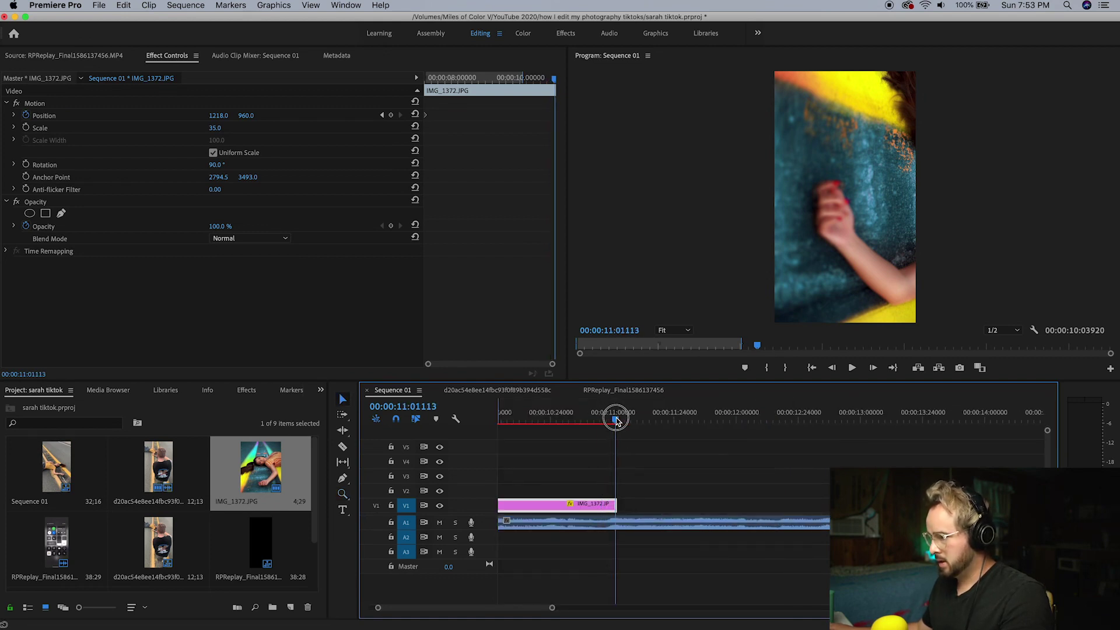
Add an end Position keyframe with X lowered to about 165, then play back the pan
click(393, 117)
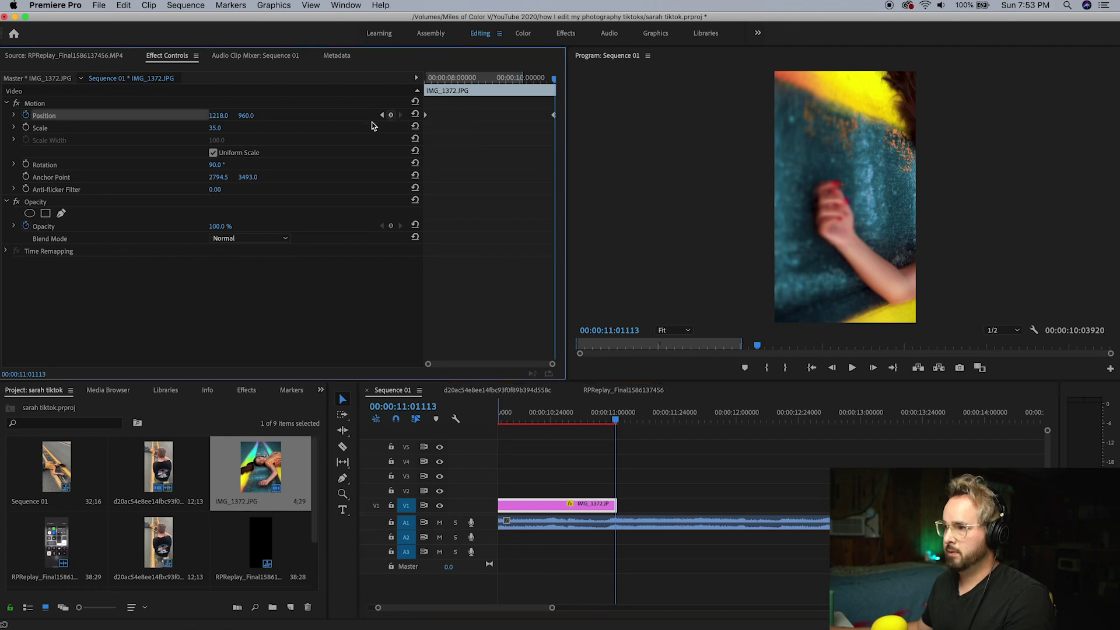
mouse_move(215, 115)
mouse_down()
mouse_move(362, 115)
mouse_move(222, 115)
mouse_up()
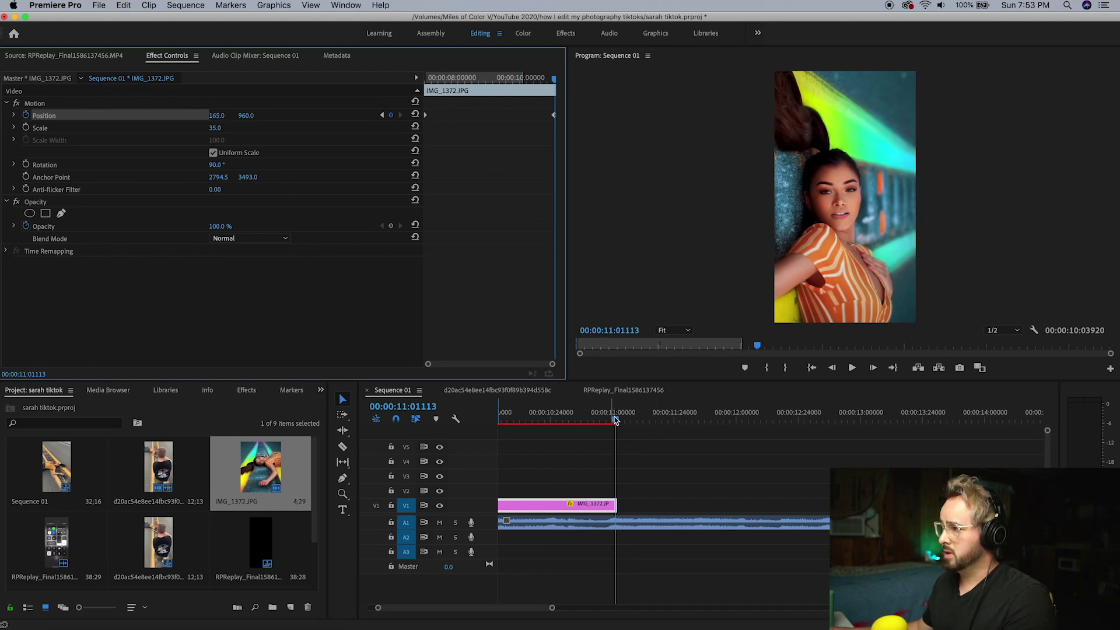
drag(615, 420, 379, 418)
click(687, 468)
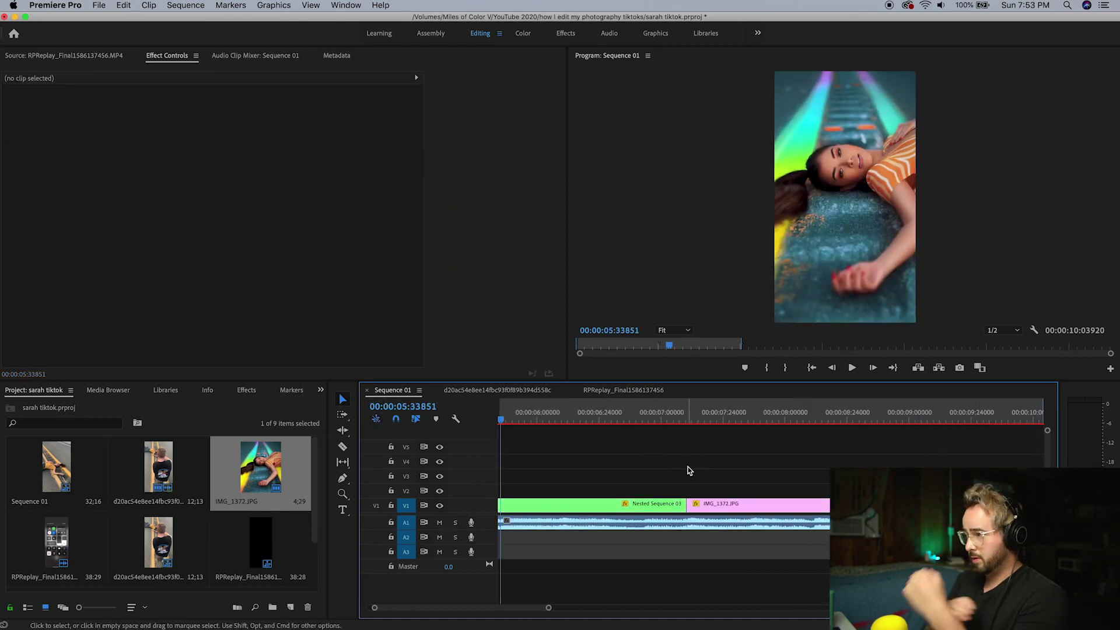
key(space)
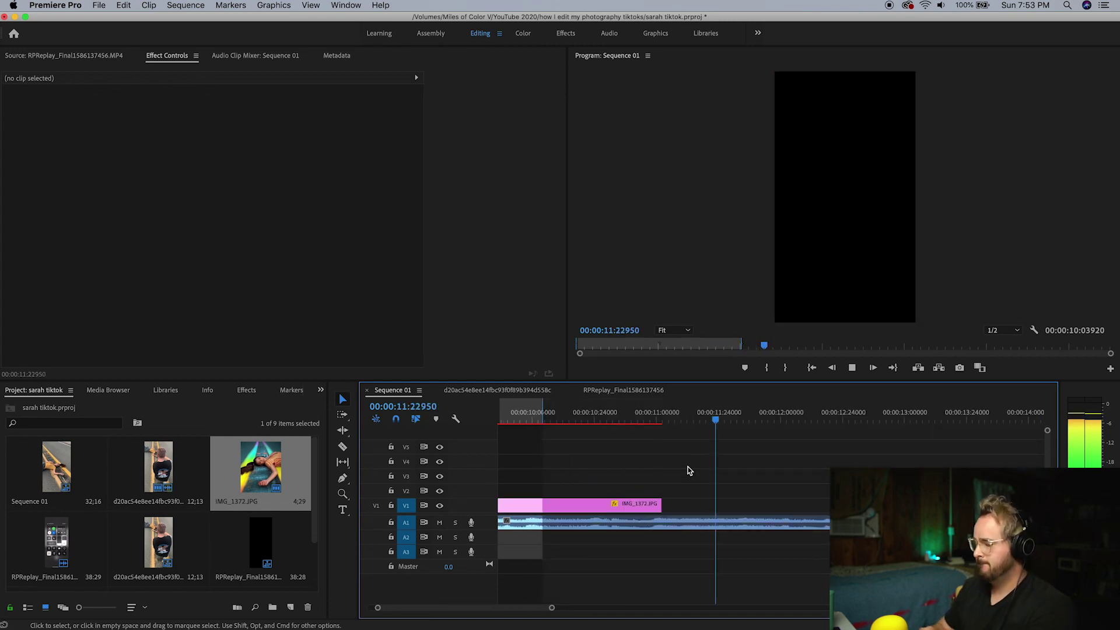
Stop playback and return the playhead to the sequence start
key(space)
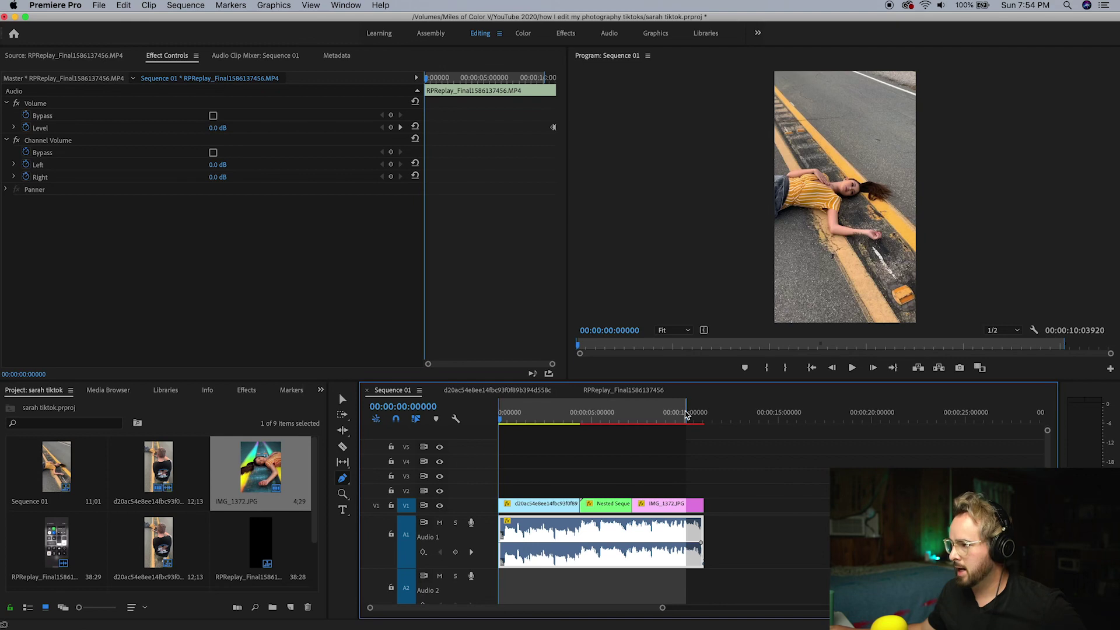
click(703, 411)
key(Home)
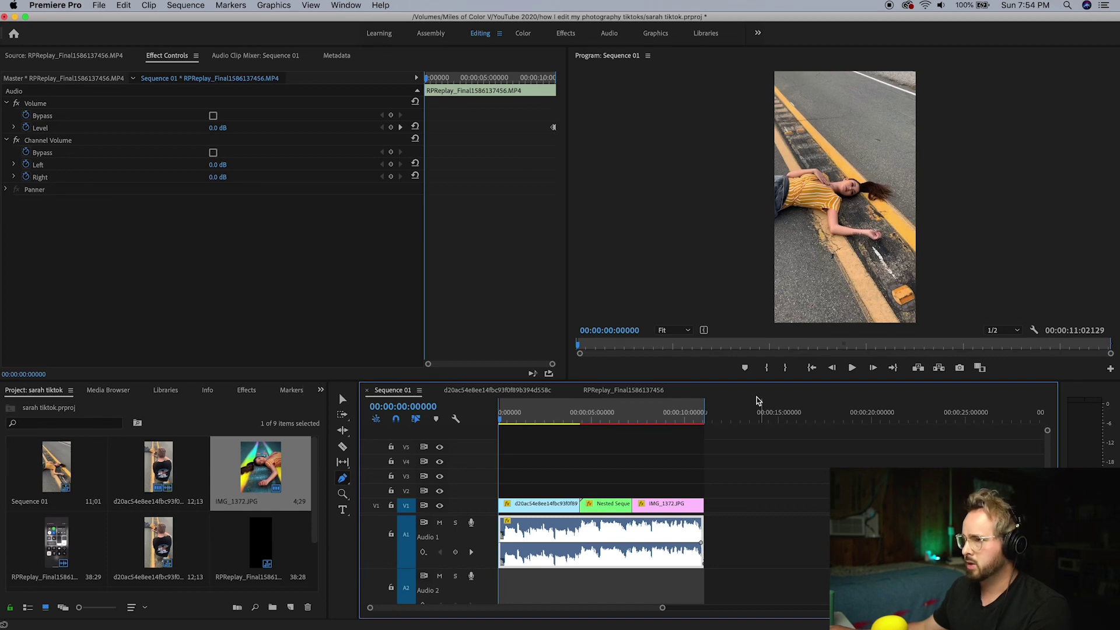
In Export Settings (Cmd+M), try the High Quality 1080p HD preset, then Match Source for H.264 1080x1920
key(super+m)
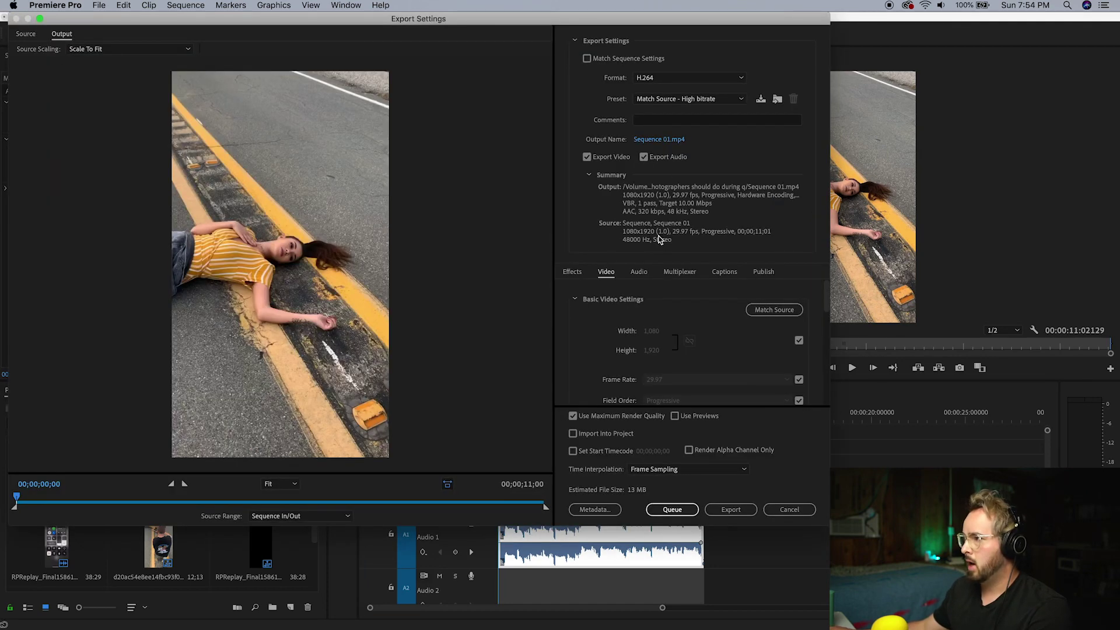
click(680, 99)
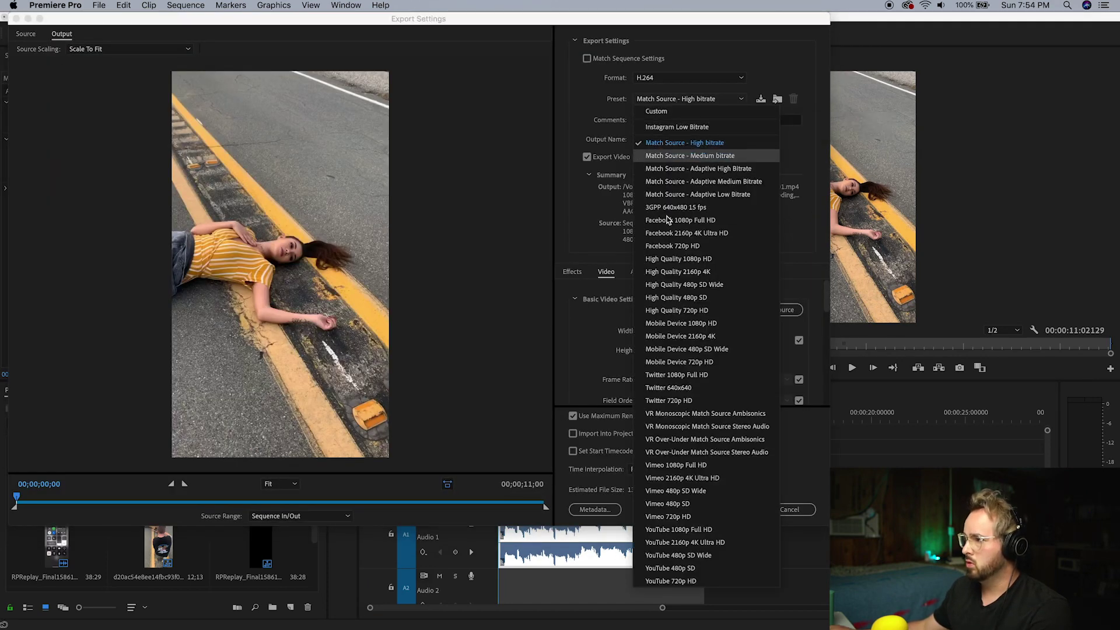
click(663, 259)
click(601, 98)
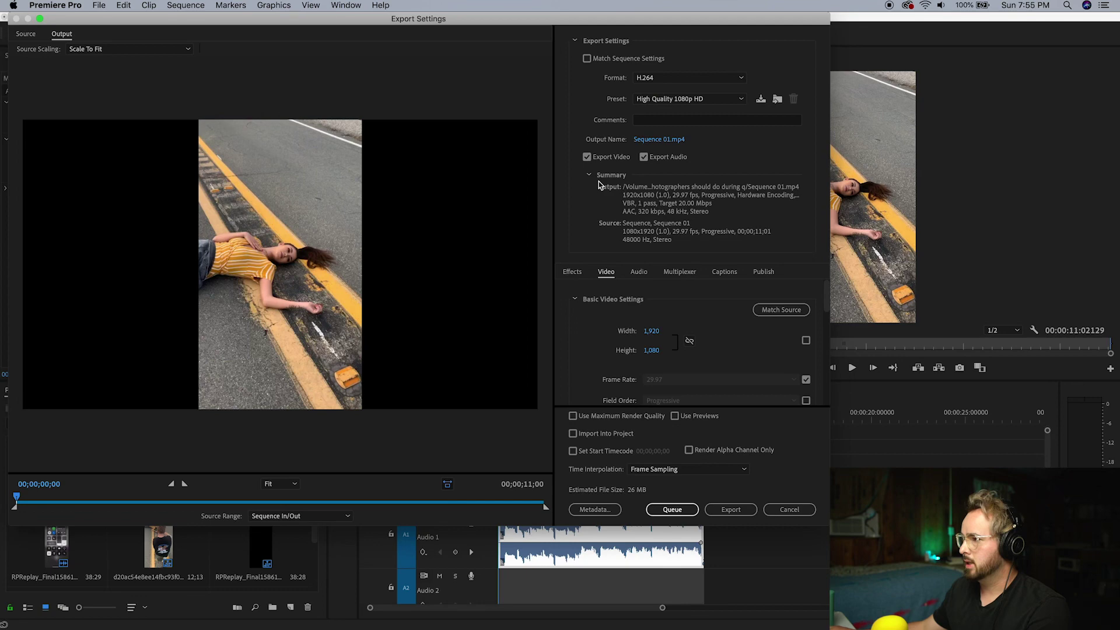
scroll(589, 301, down, 1)
scroll(589, 310, up, 1)
click(764, 314)
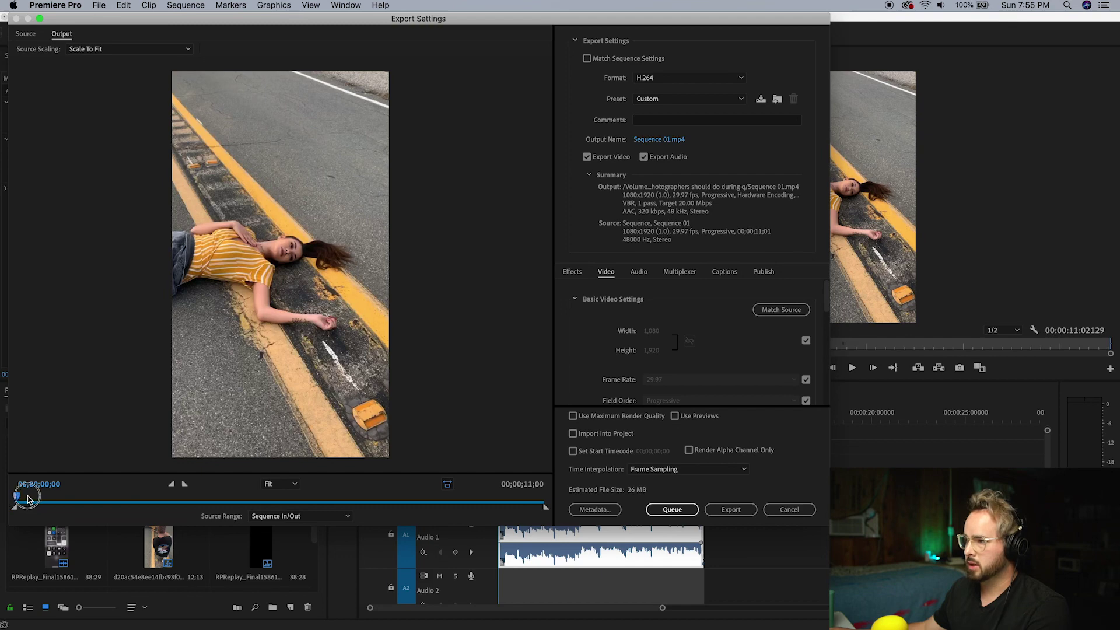
drag(26, 498, 7, 470)
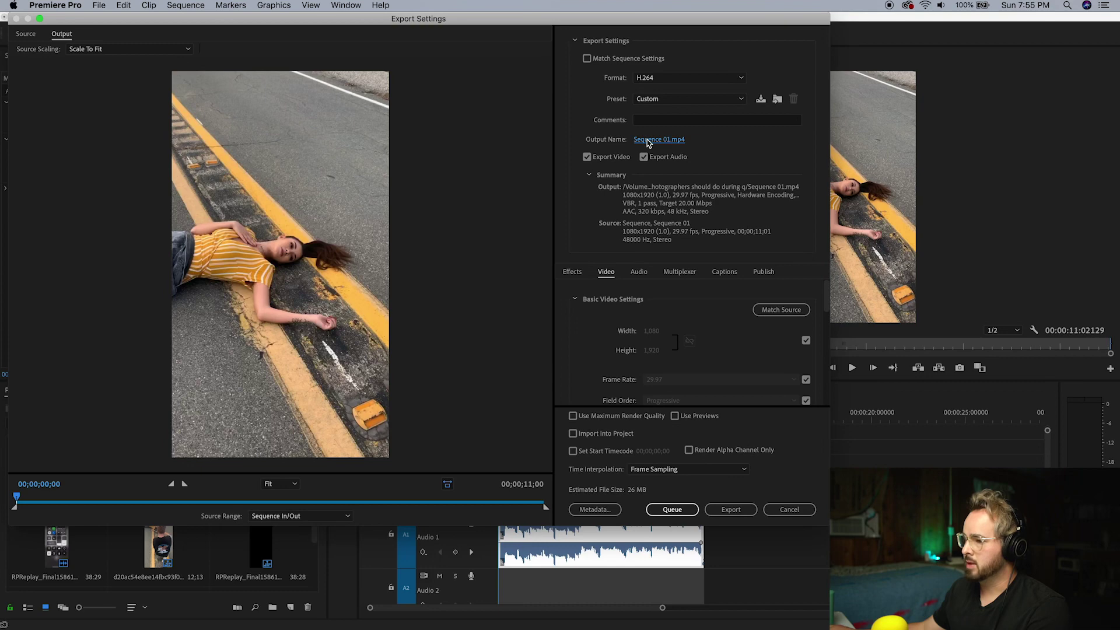
Name the output file with the subject's name followed by 'tiktok' and save it
click(648, 140)
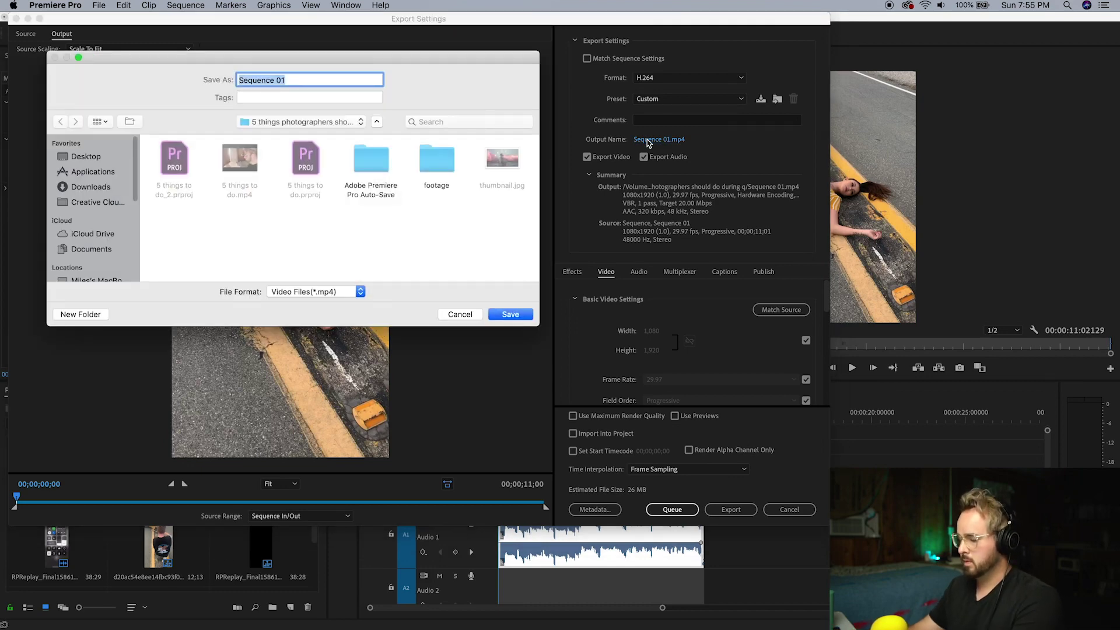
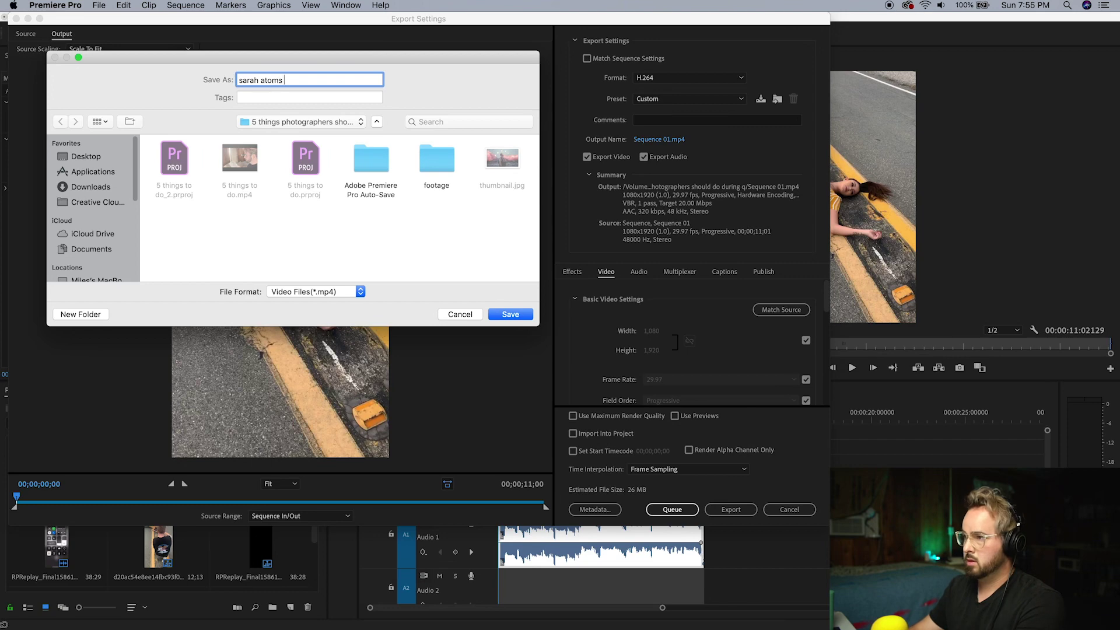
text(tiktok)
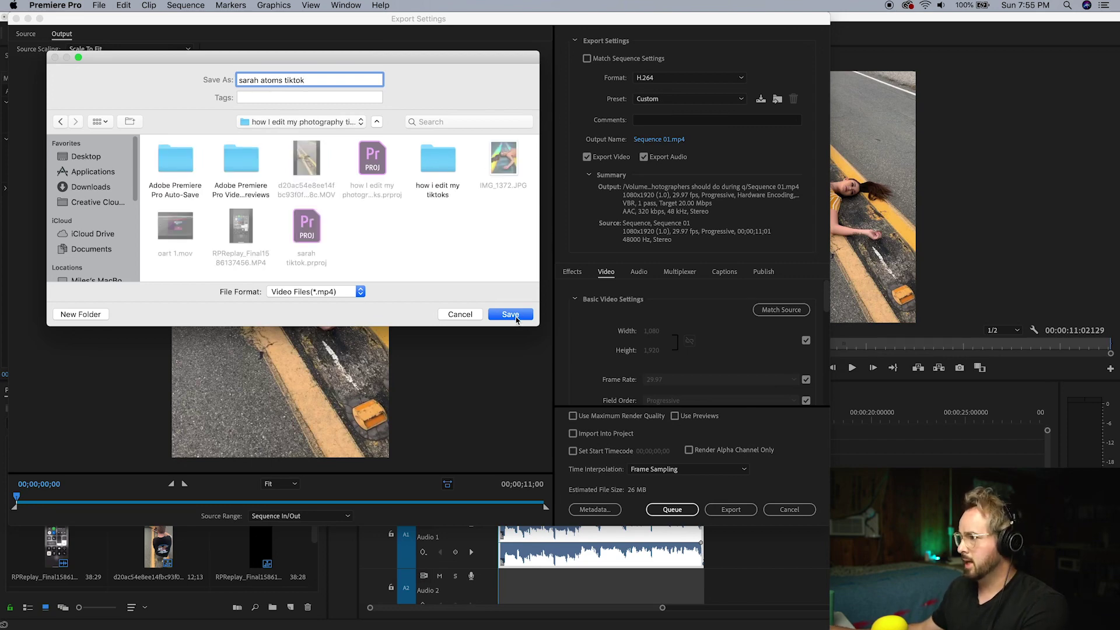
click(510, 315)
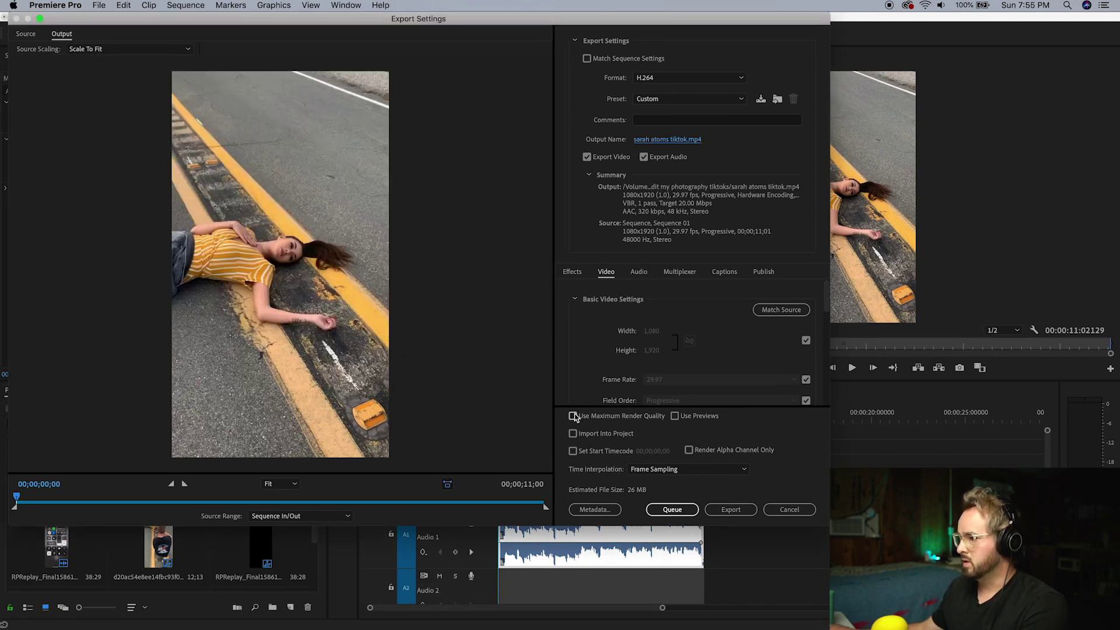
Enable maximum render depth, switch bitrate encoding to VBR 2 pass, and start the export
scroll(599, 341, down, 5)
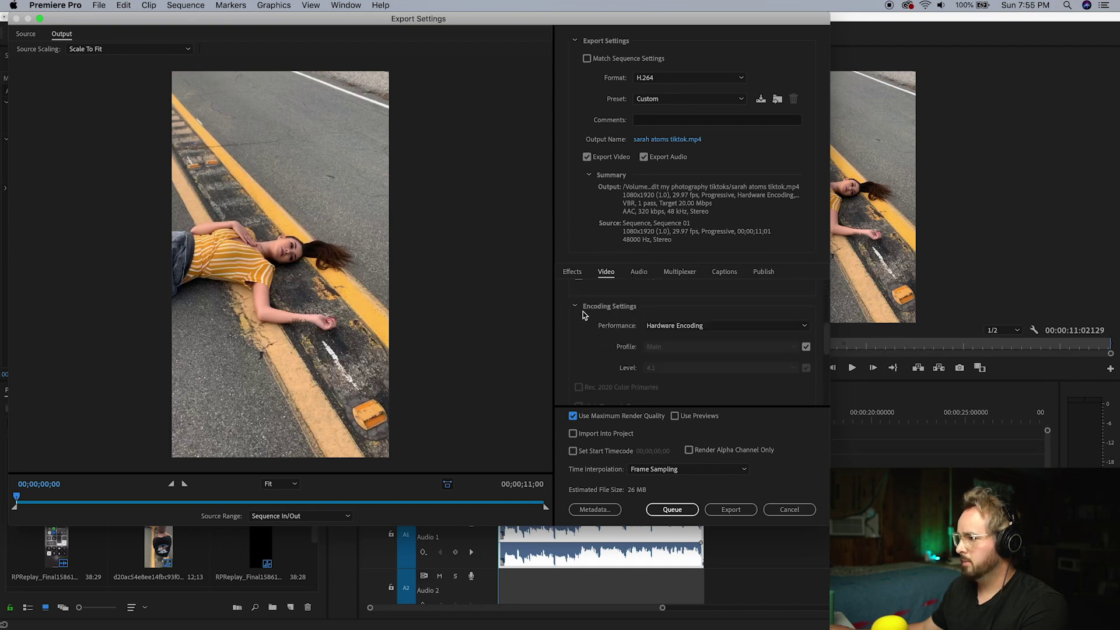
click(579, 301)
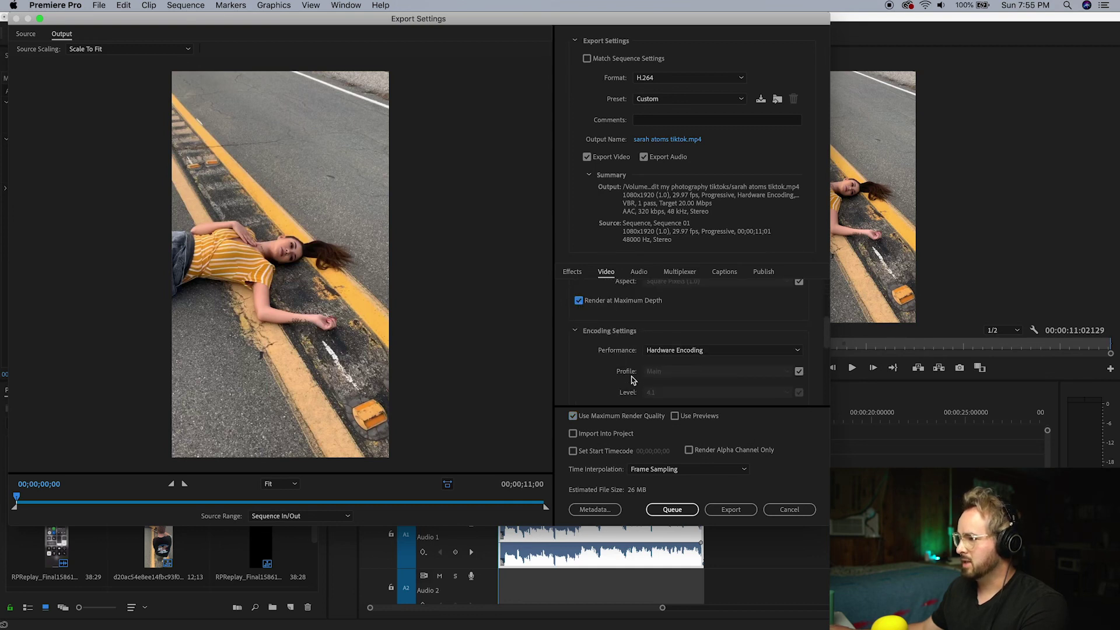
scroll(630, 376, down, 5)
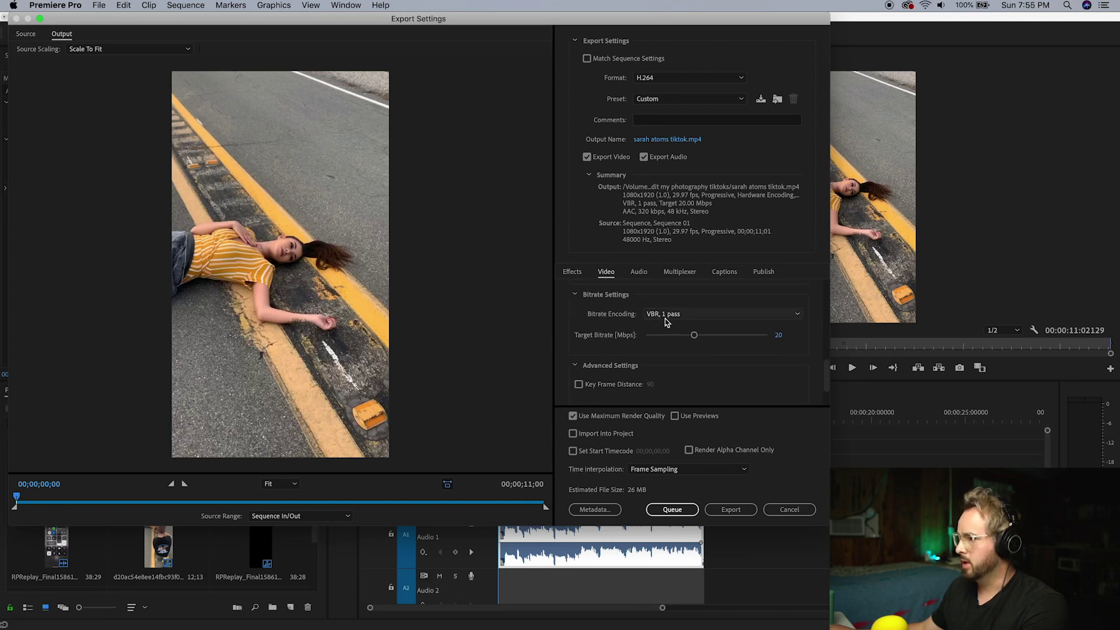
click(670, 314)
click(656, 352)
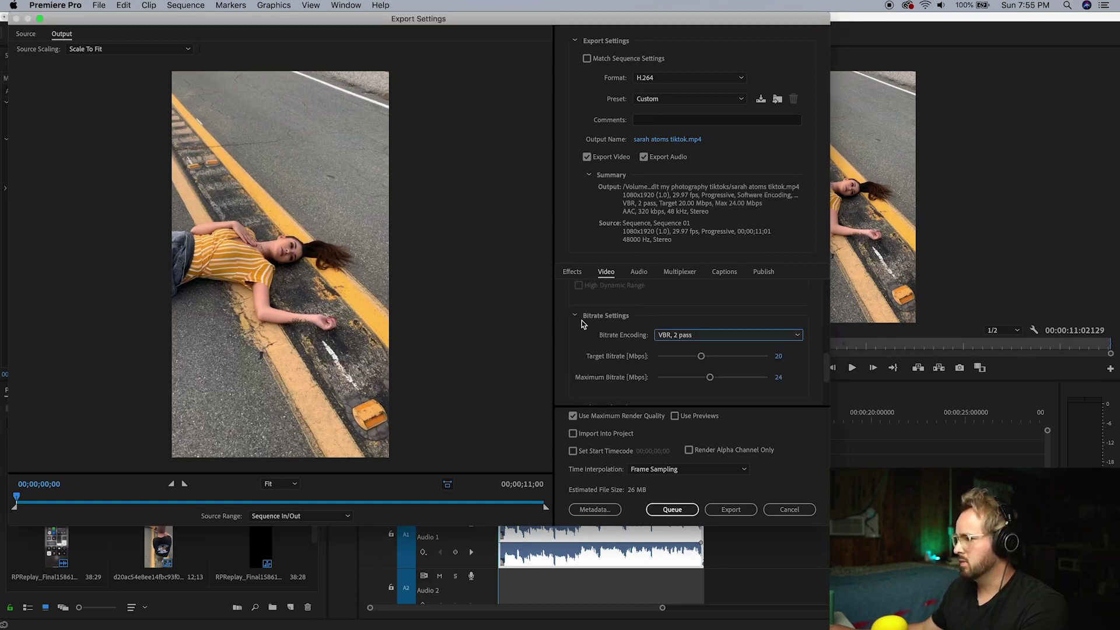
scroll(607, 348, down, 1)
scroll(607, 348, down, 2)
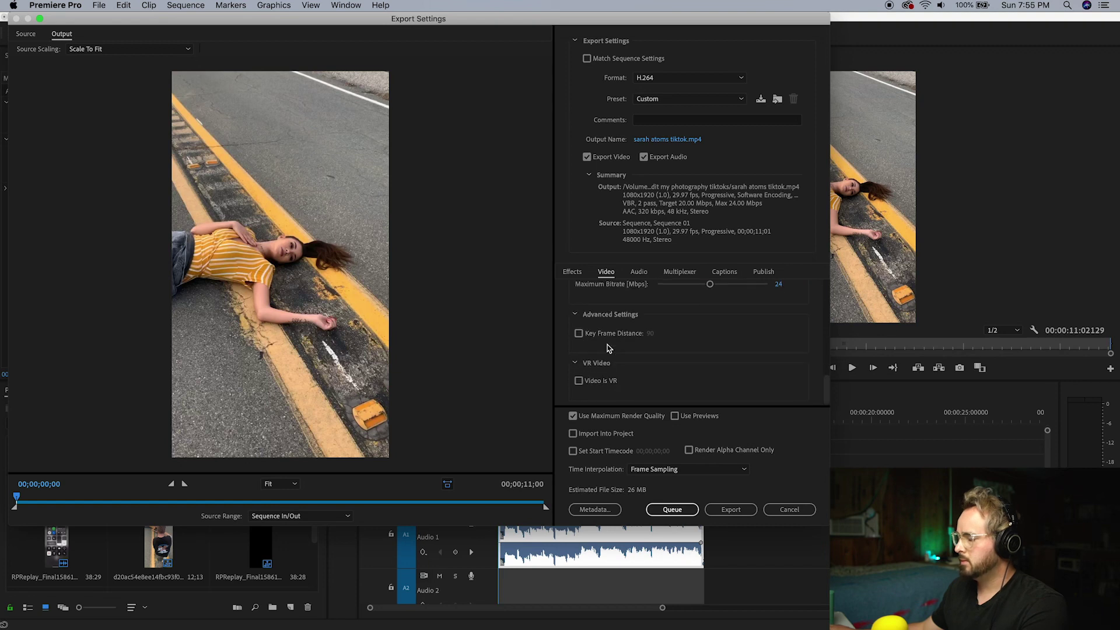
click(736, 511)
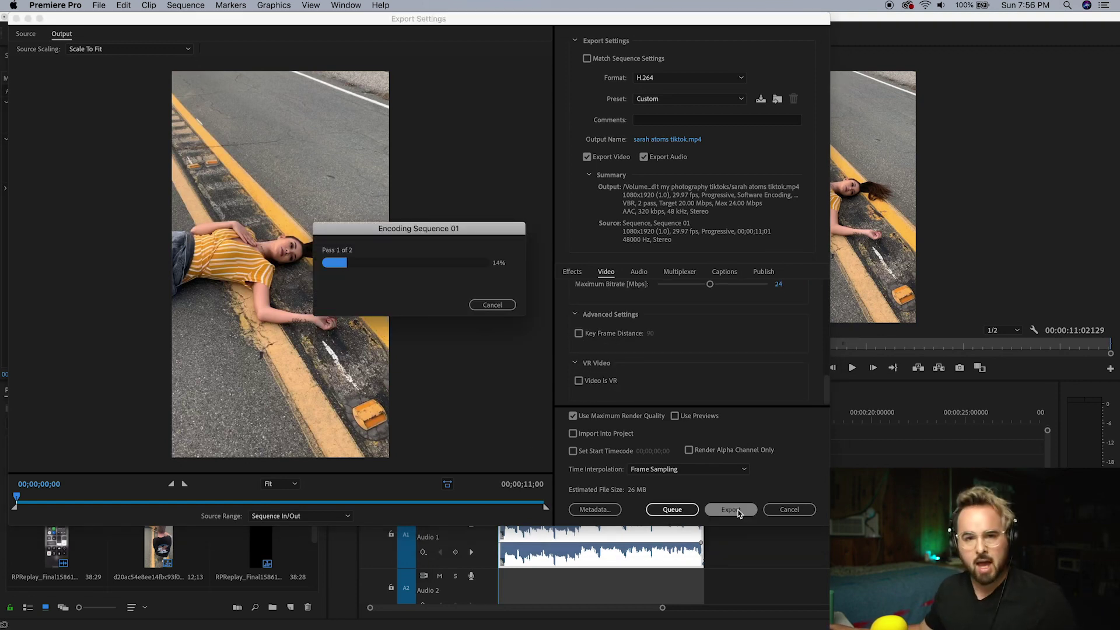